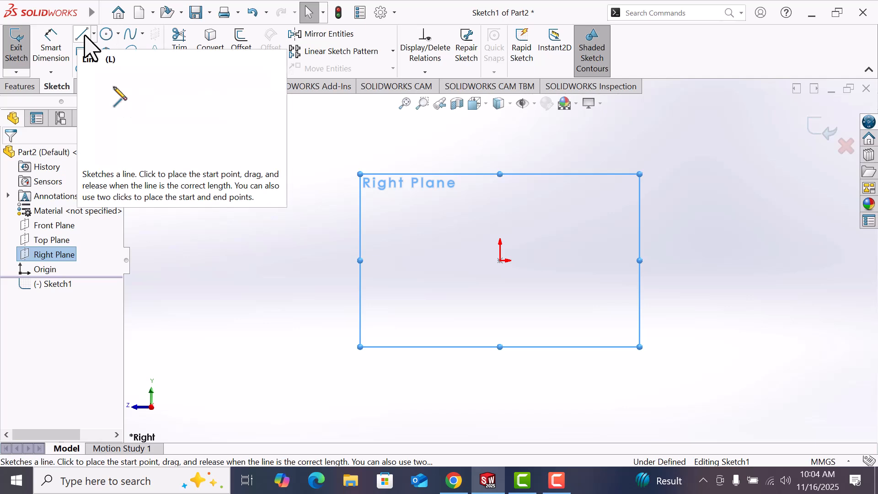
- Sketch connected lines from the origin: about 61 mm vertically up, about 18 mm horizontally left, and about 48 mm vertically down
left_click(84, 36)
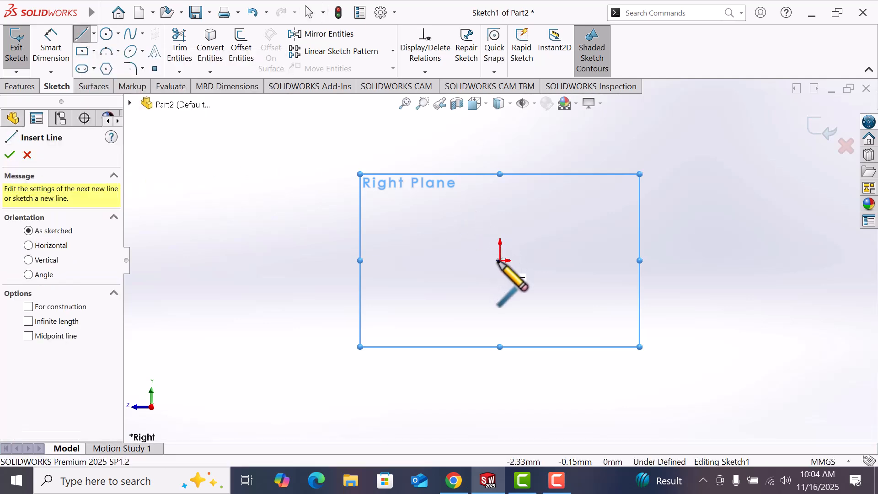
left_click(500, 260)
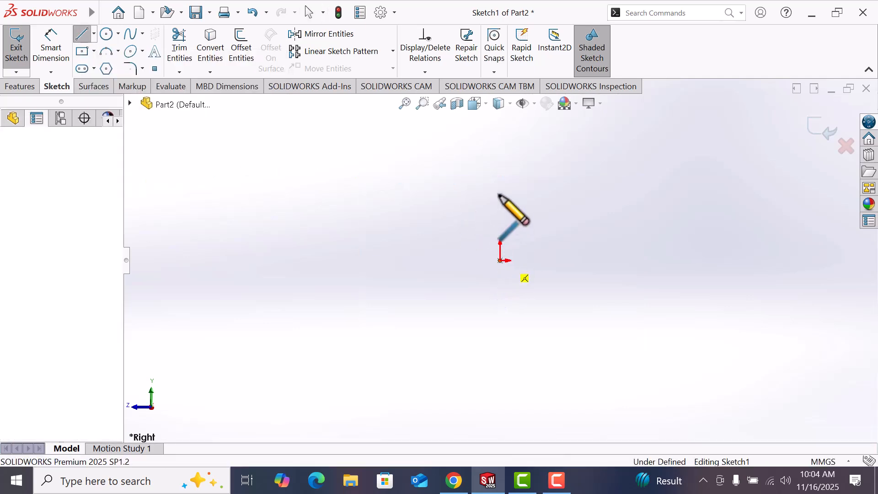
left_click(499, 164)
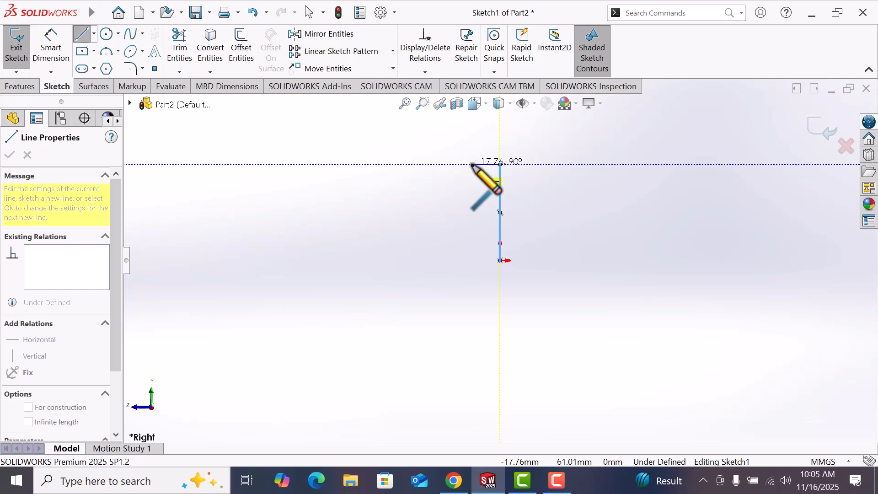
left_click(473, 164)
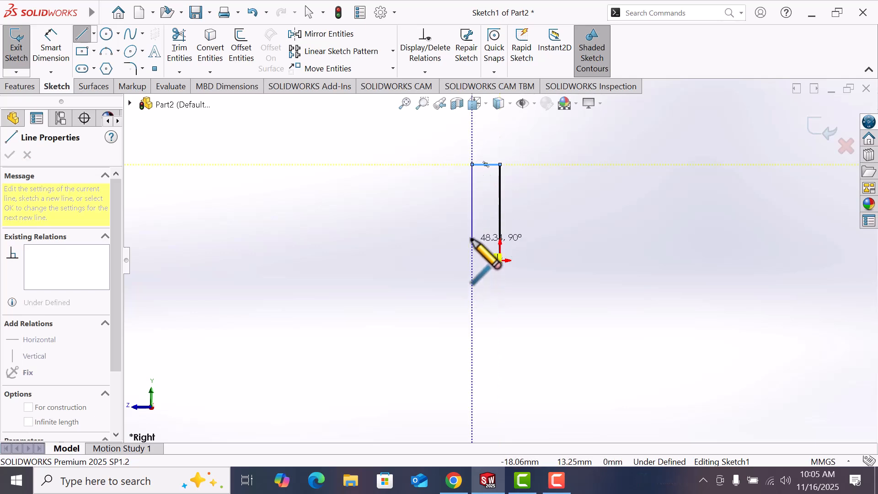
left_click(472, 238)
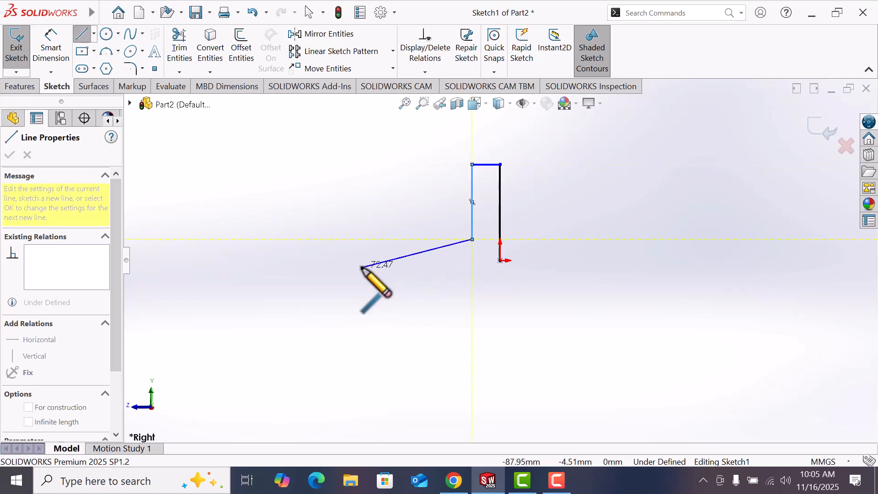
- Continue the profile with a sloped line about 72 mm long, a tangent arc, an inward-sloping line and a horizontal base line ending below the origin
left_click(361, 267)
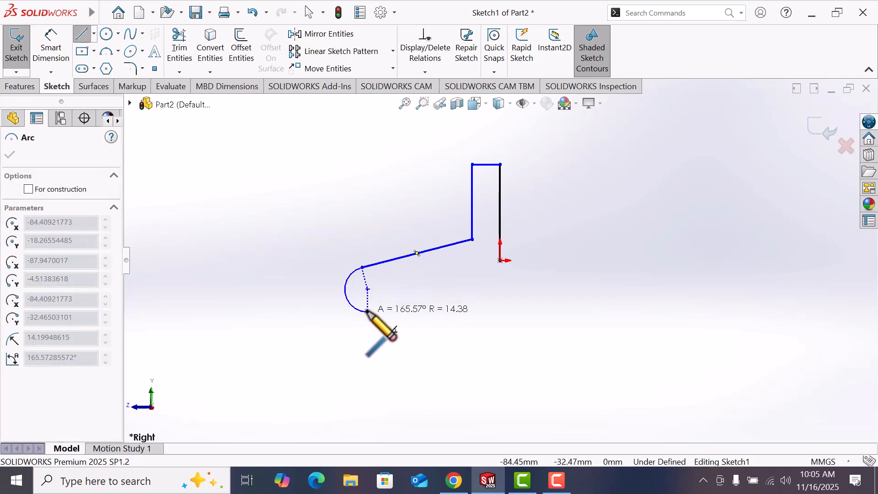
left_click(367, 311)
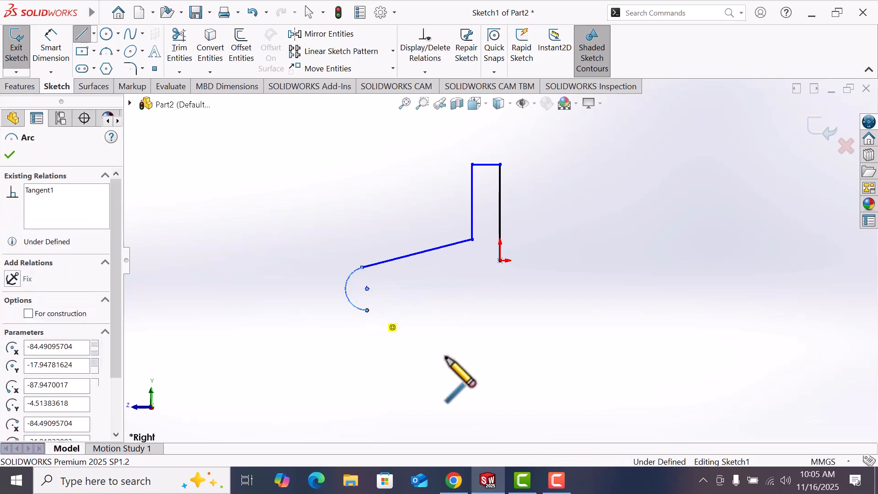
left_click(444, 357)
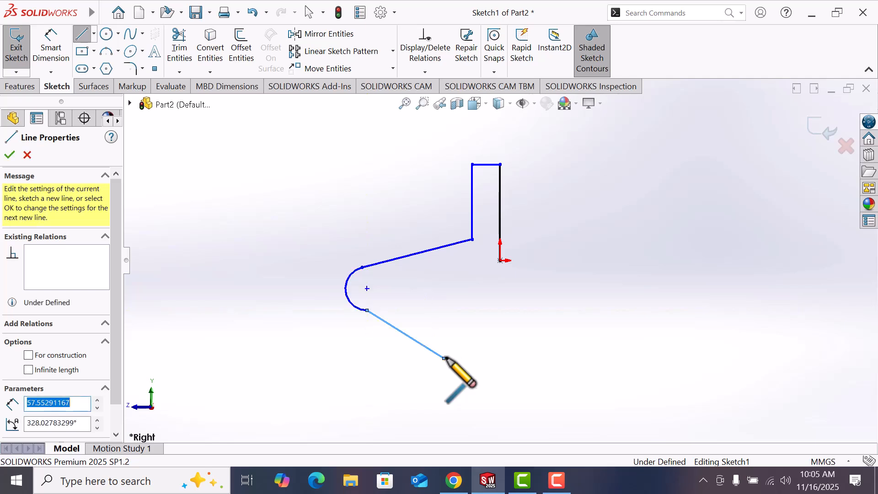
left_click(500, 359)
right_click(505, 361)
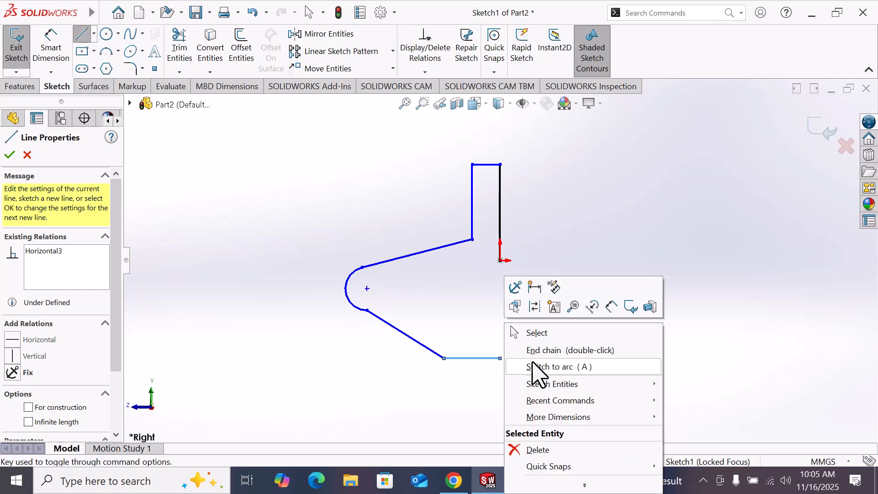
left_click(550, 333)
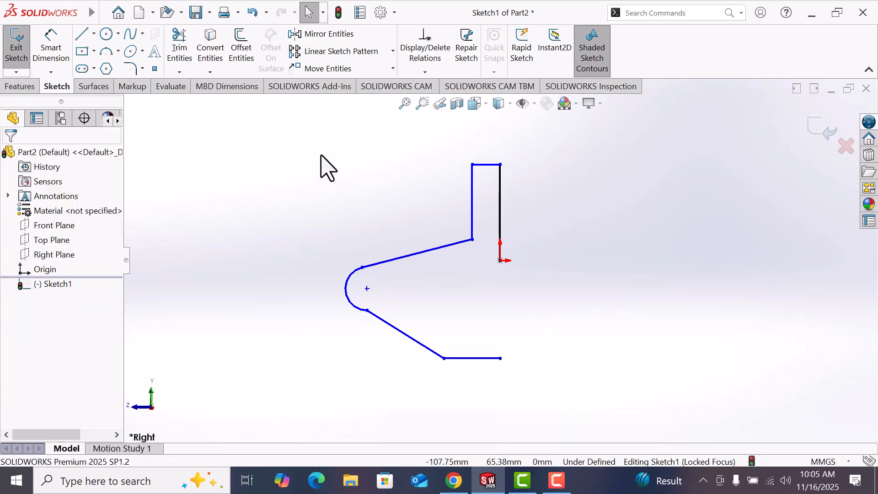
- Dimension the long vertical line starting at the origin to 180 mm
left_click(58, 52)
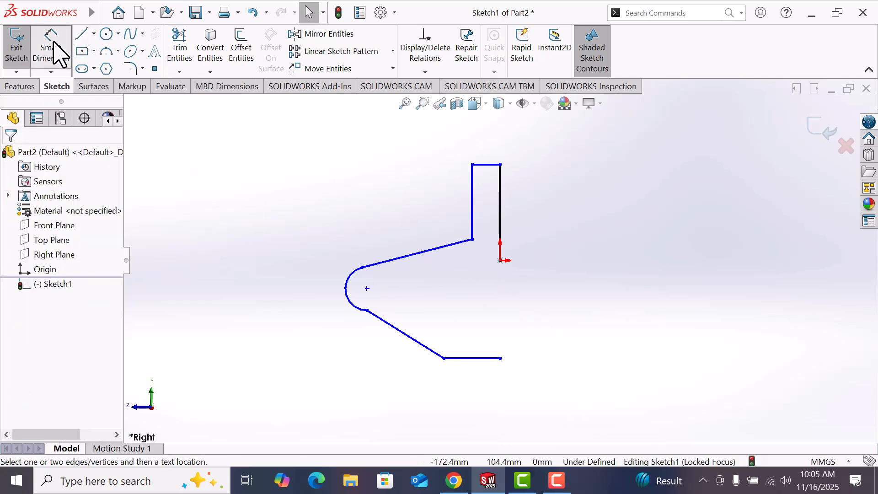
left_click(500, 213)
left_click(550, 217)
type("1")
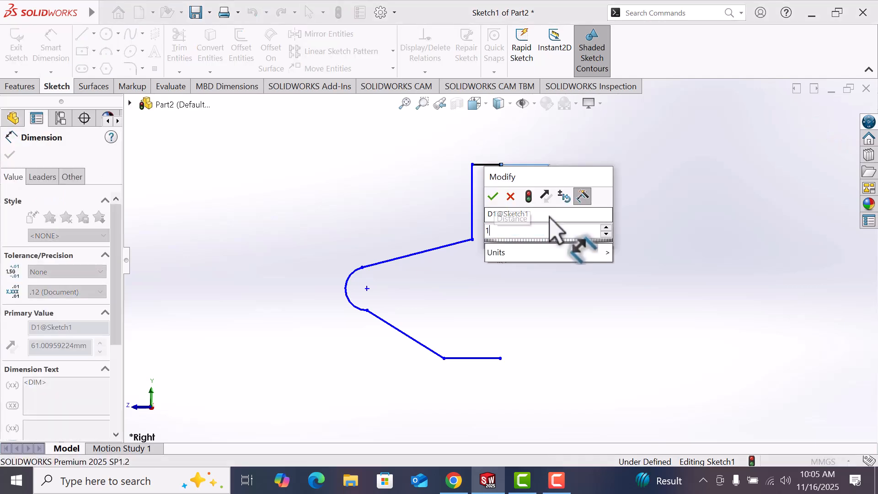
type("80")
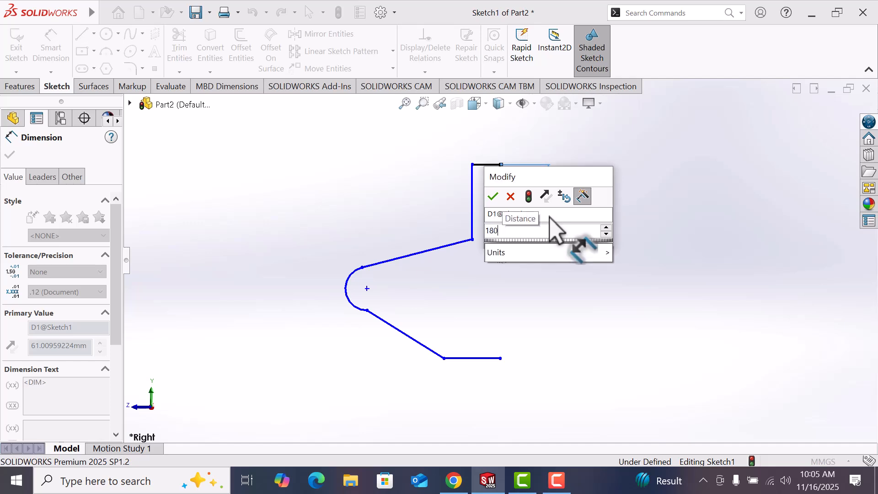
key("Return")
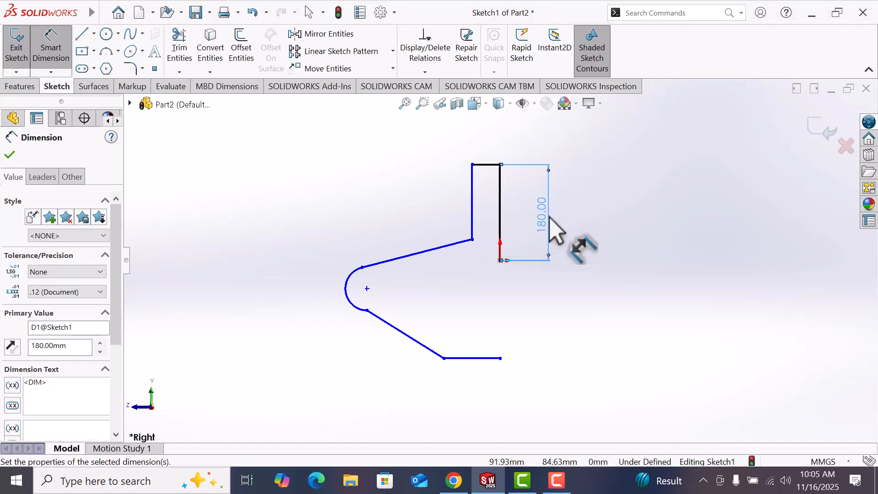
left_click(644, 277)
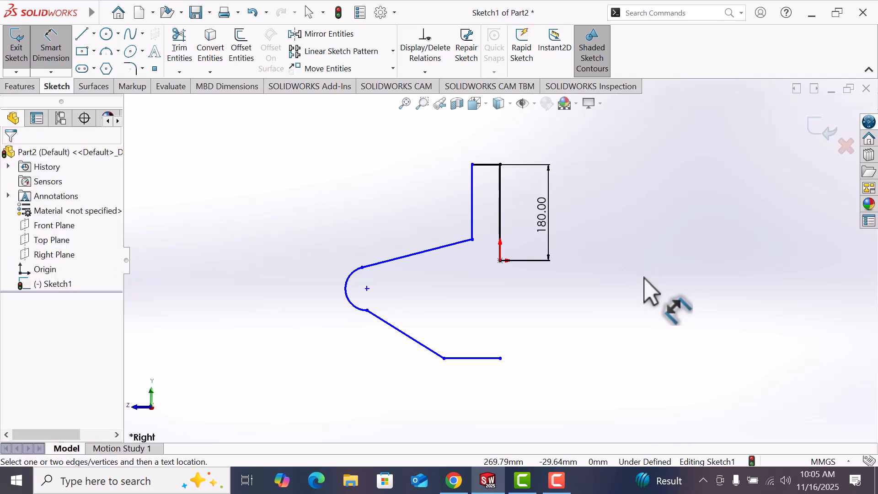
- Dimension the short horizontal line at the profile's top to 25 mm
left_click(495, 166)
left_click(506, 144)
type("2")
key("Return")
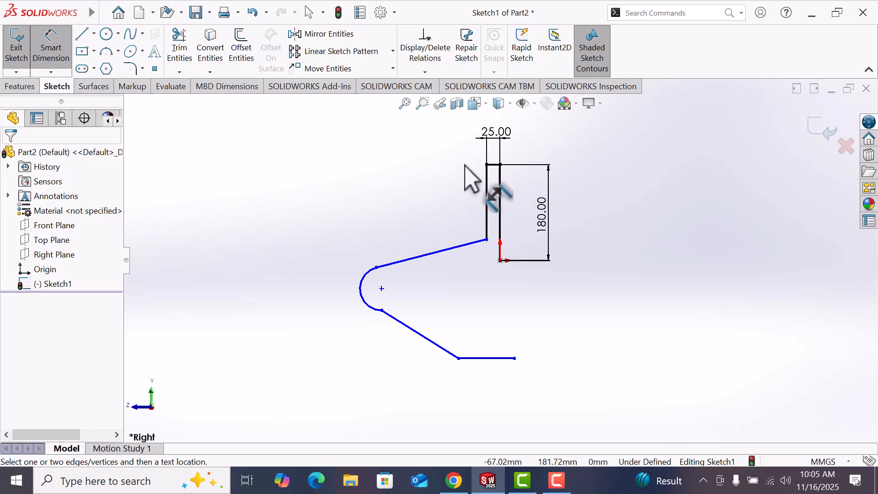
- Dimension the shorter vertical line descending from the top edge to 90 mm
left_click(487, 187)
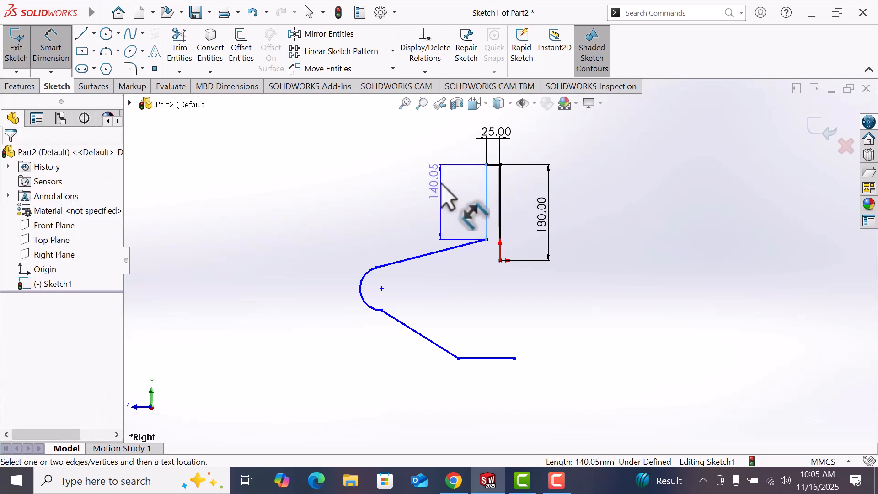
left_click(443, 185)
type("90")
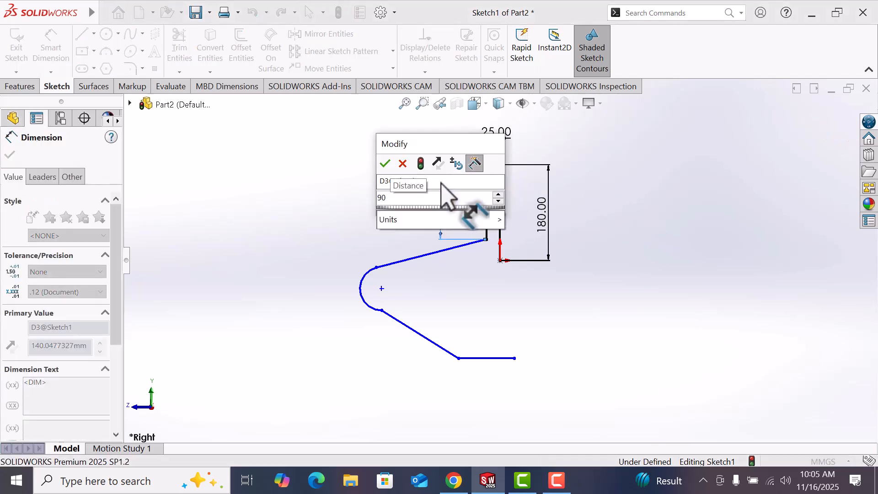
key("Return")
left_click(579, 291)
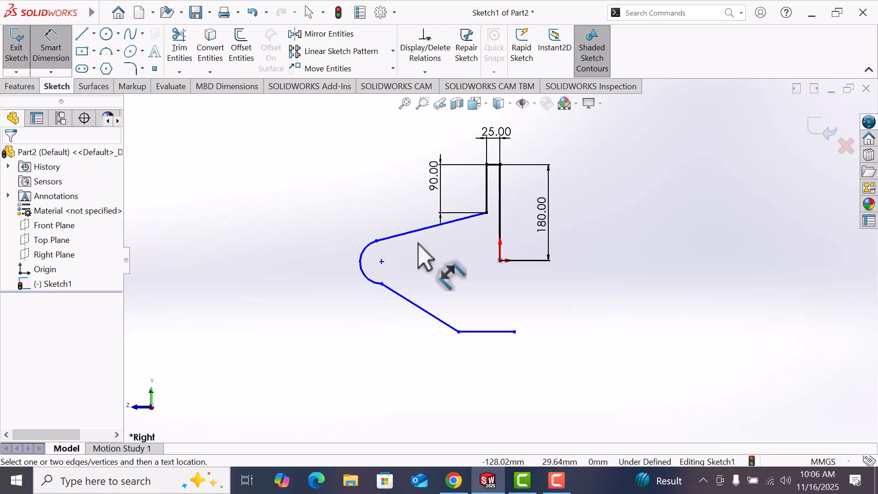
- Set the horizontal distance between the arc's centre and the long vertical line to 70 mm
left_click(382, 262)
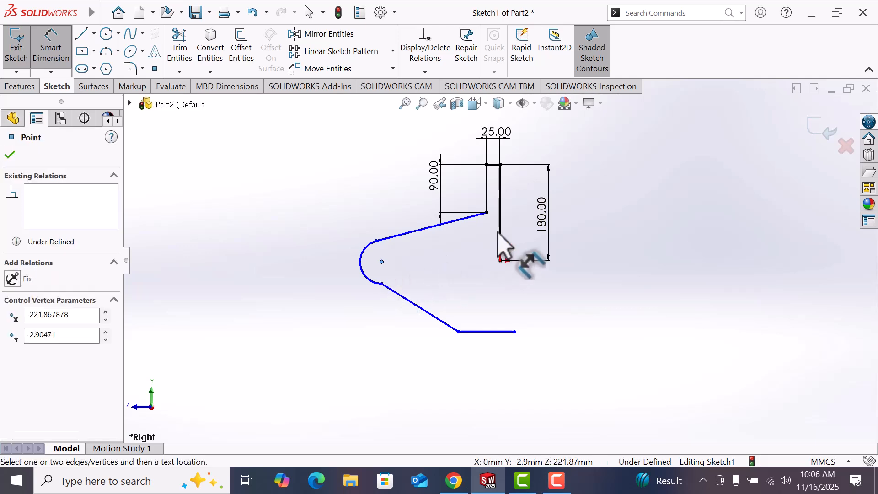
left_click(500, 247)
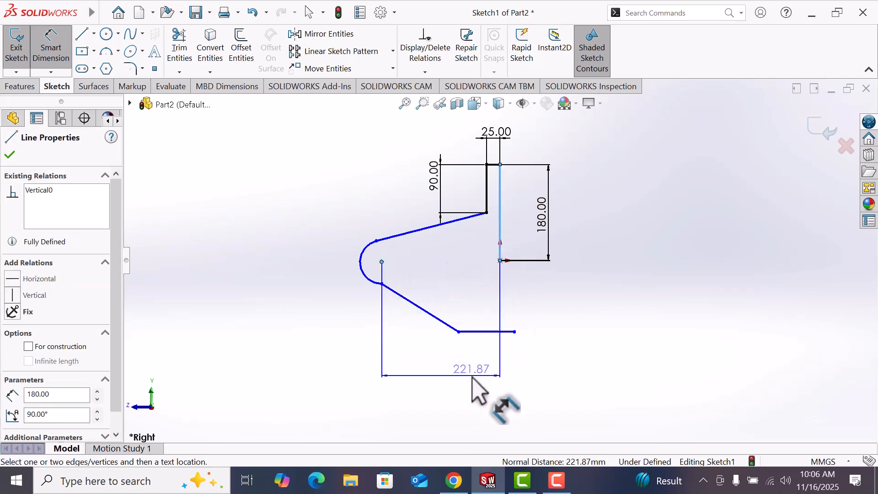
left_click(476, 375)
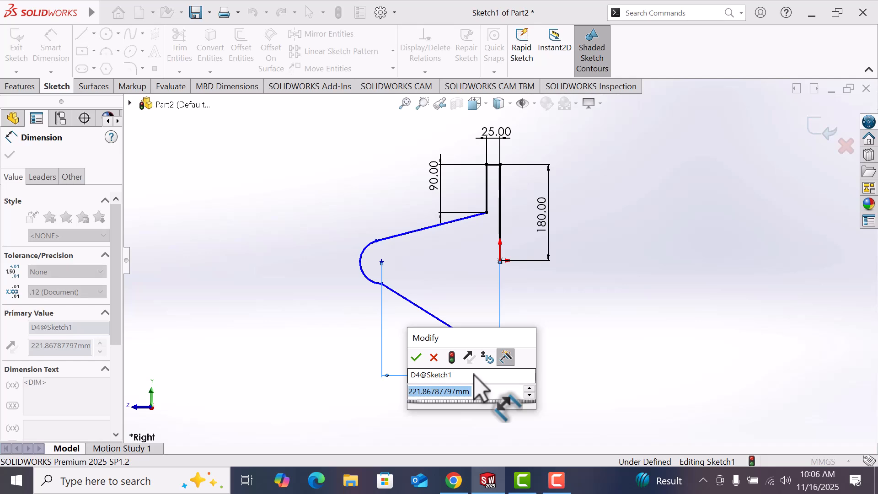
type("70")
key("Return")
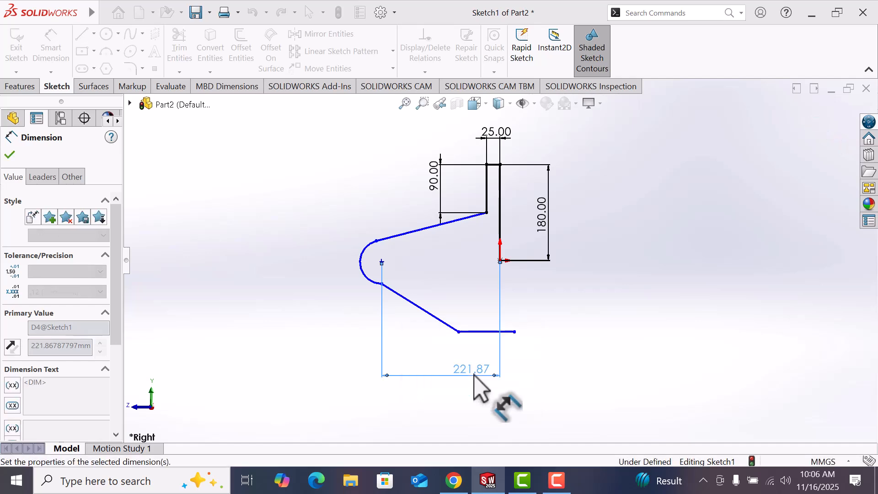
- Dimension the arc's radius to 30 mm and finish dimensioning
left_click(437, 298)
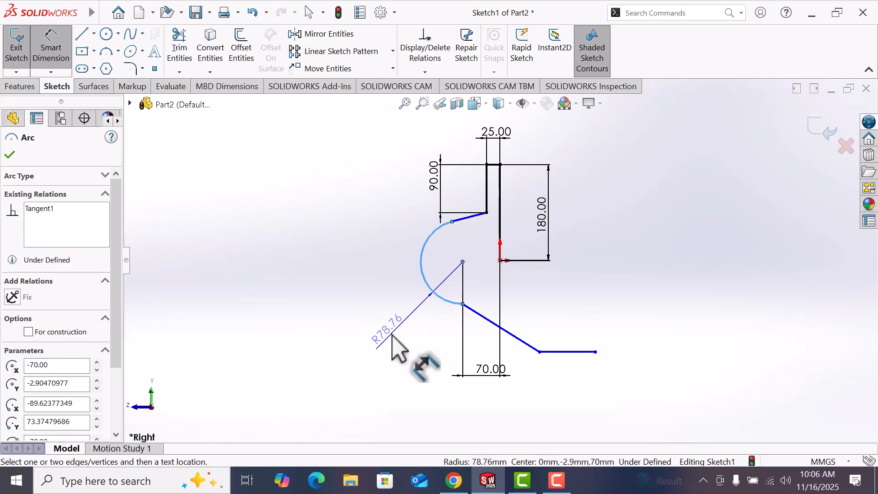
left_click(391, 336)
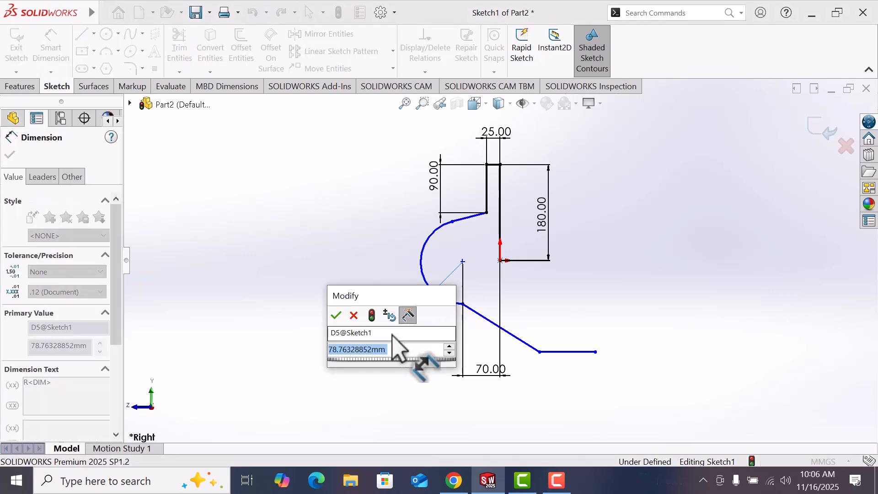
type("80")
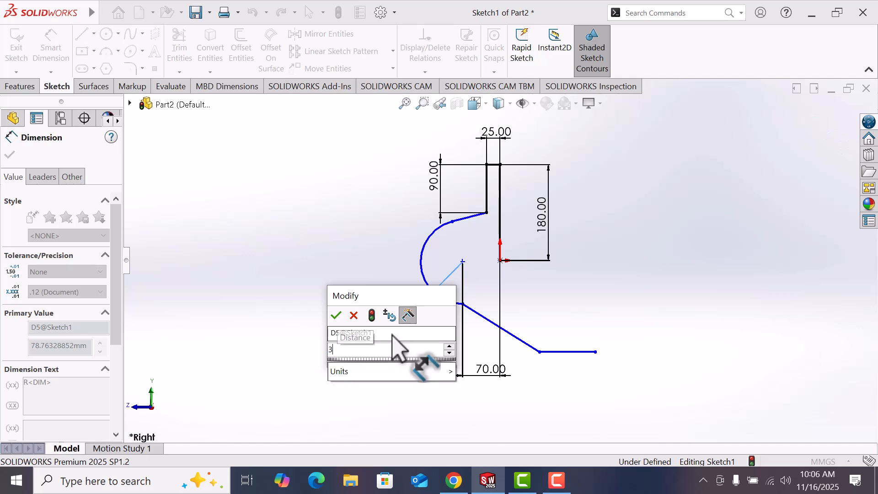
key("Return")
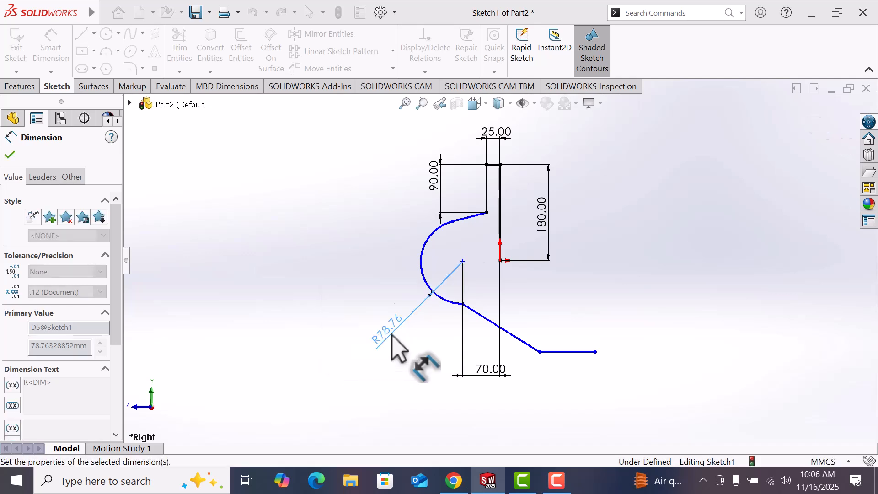
left_click(552, 340)
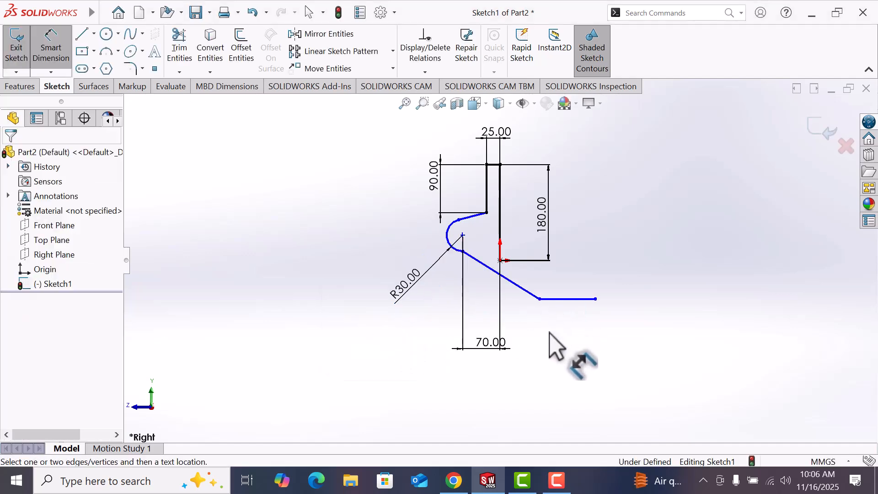
right_click(554, 344)
left_click(585, 375)
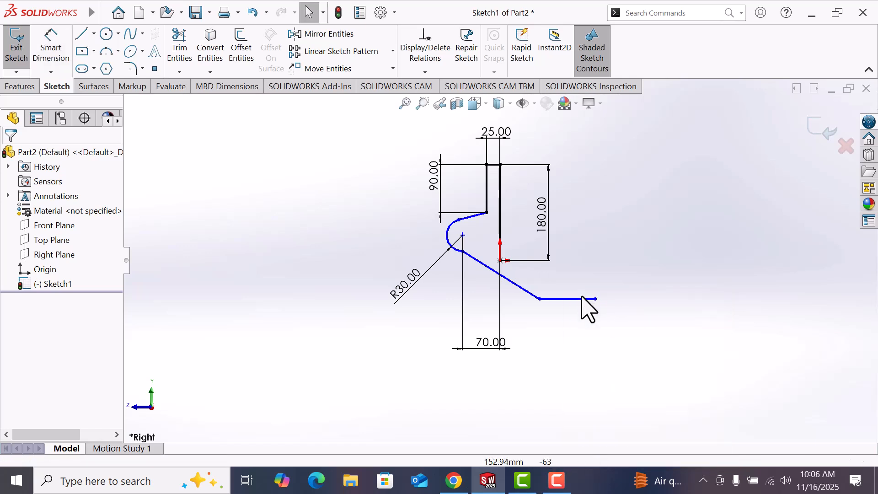
- Close the profile by joining the base line's free end to the origin, and make the lower sloped line tangent to the arc
mouse_move(596, 299)
left_mouse_down()
mouse_move(534, 288)
mouse_move(503, 274)
mouse_move(502, 262)
left_mouse_up()
scroll(470, 255, "down", 5)
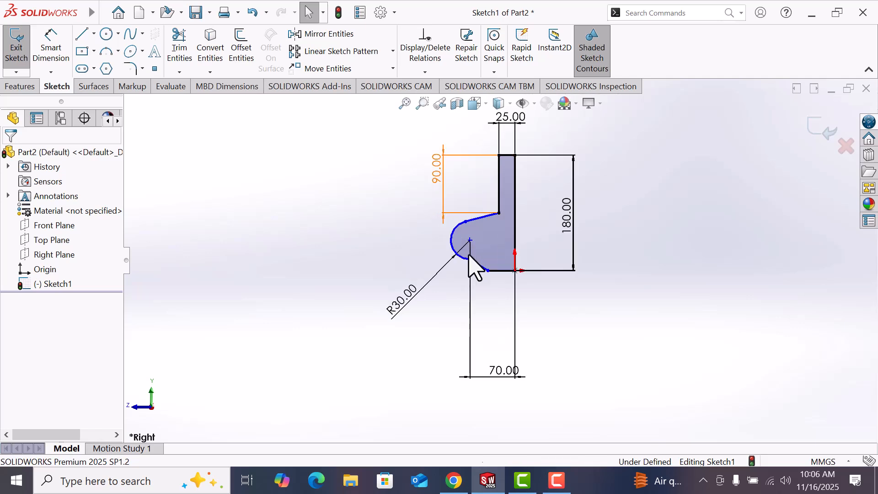
scroll(495, 276, "down", 1)
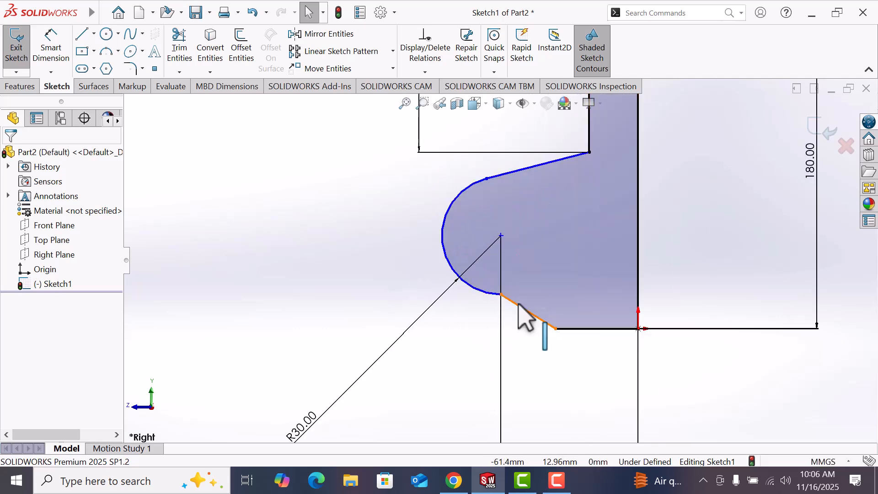
left_click(519, 305)
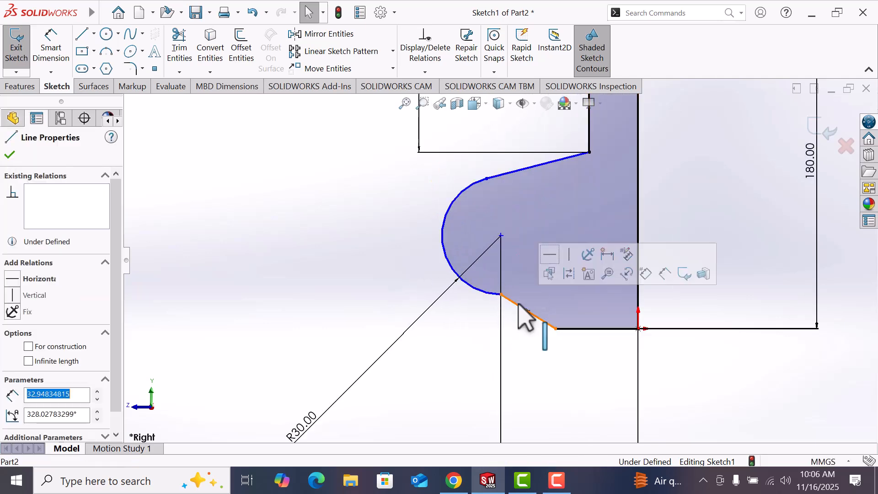
left_click(492, 297, "ctrl")
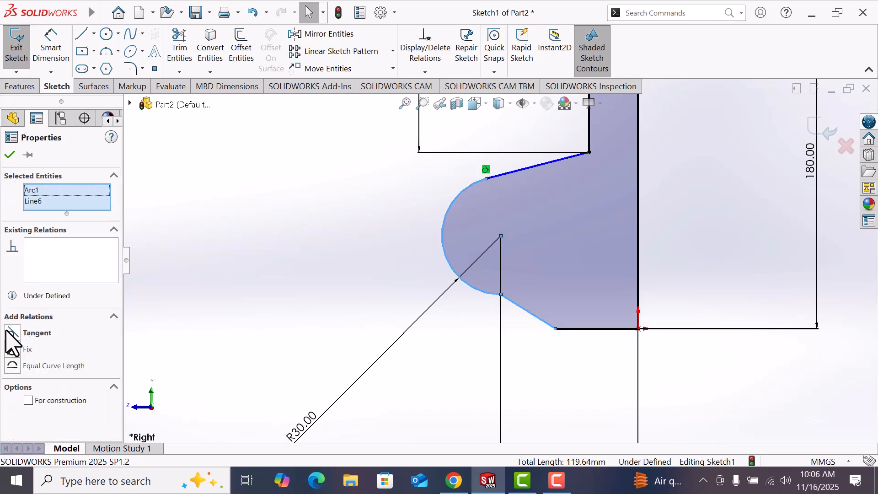
left_click(686, 373)
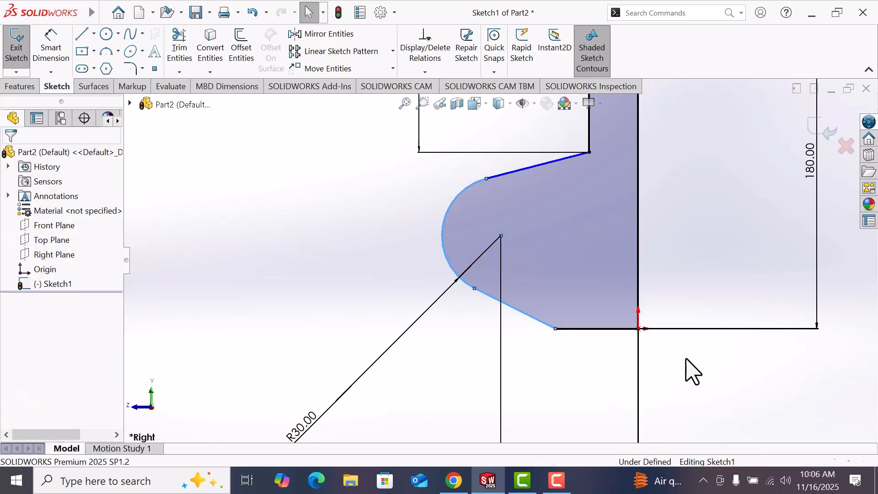
- Add a vertical relation between the base line's free end and the lower end of the shorter vertical line
left_click(556, 329)
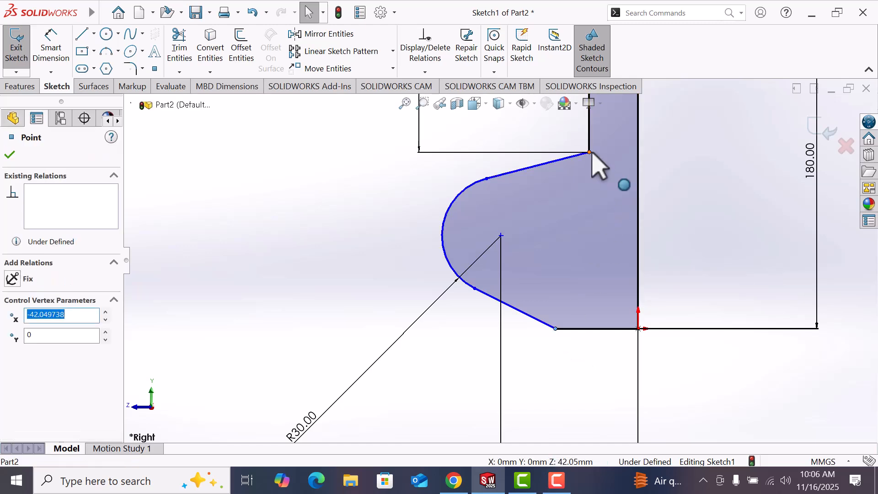
left_click(590, 153, "ctrl")
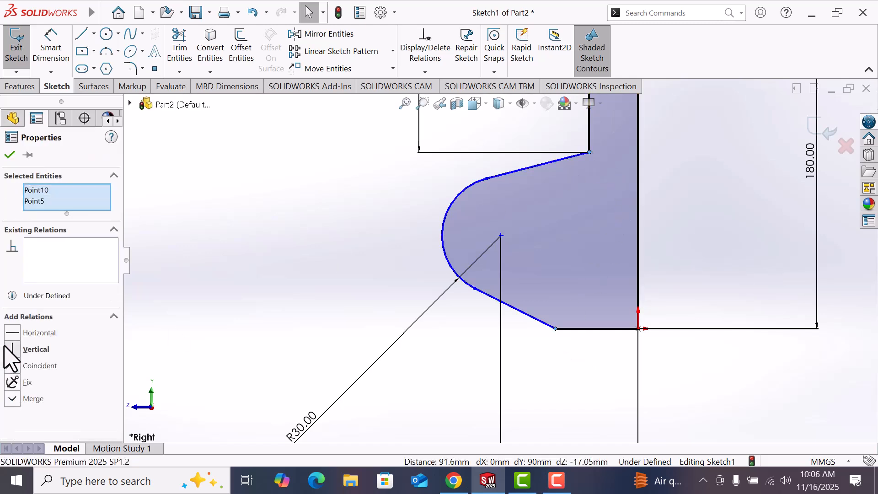
left_click(13, 349)
left_click(555, 359)
- Dimension the vertical distance between the arc's centre and the base line to 45 mm
scroll(549, 348, "up", 3)
right_click_drag(669, 350, 661, 267)
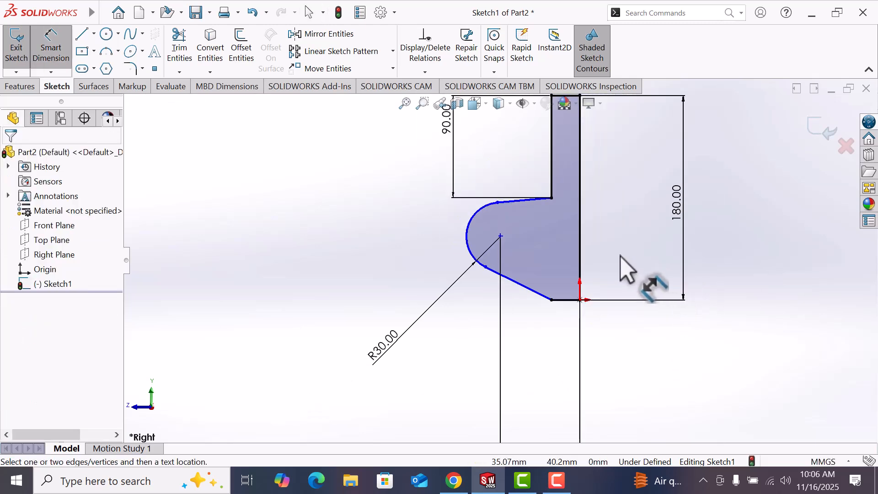
left_click(500, 236)
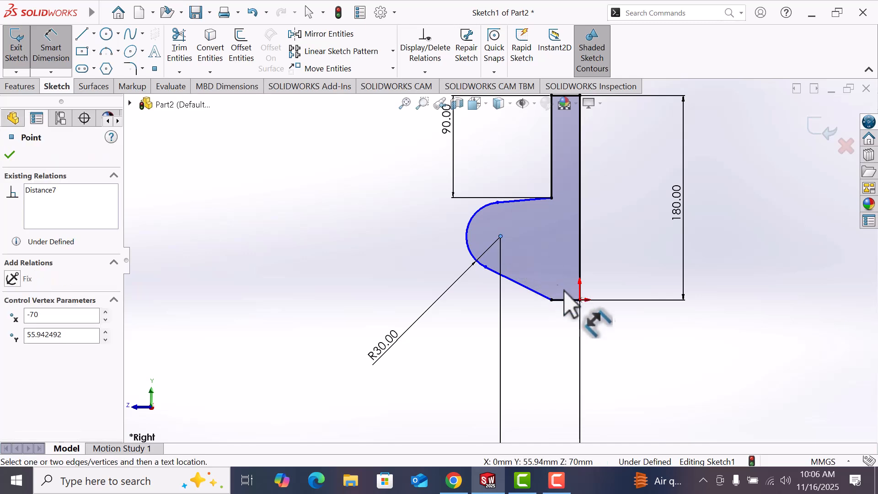
left_click(566, 300)
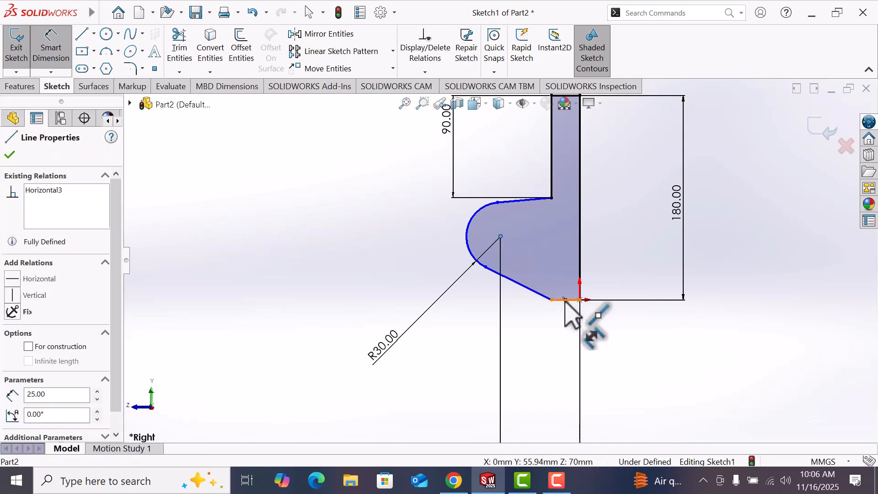
left_click(370, 282)
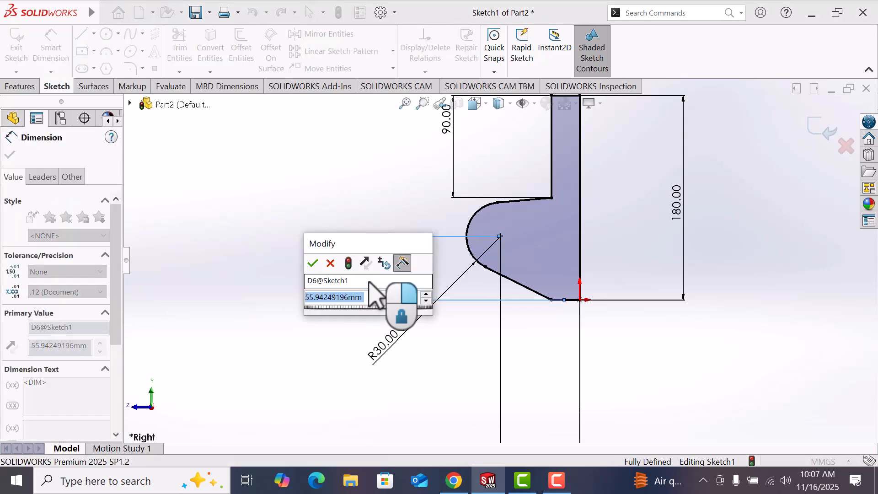
type("45")
key("Return")
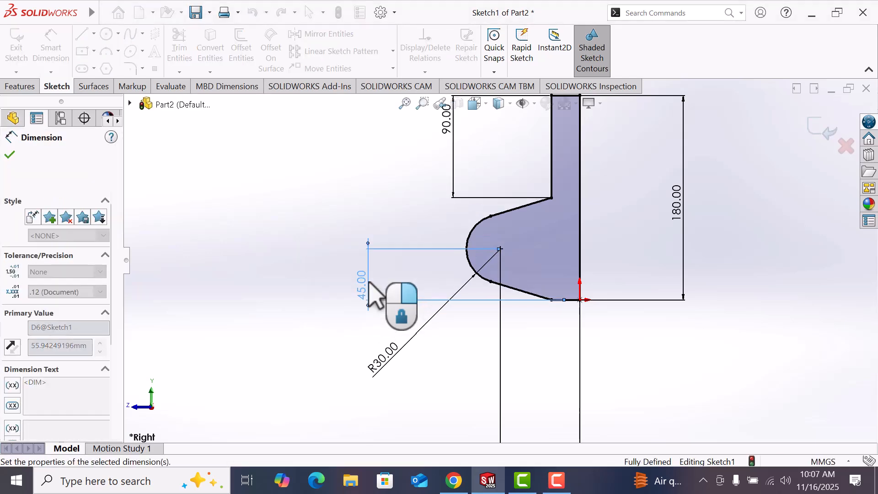
left_click(670, 363)
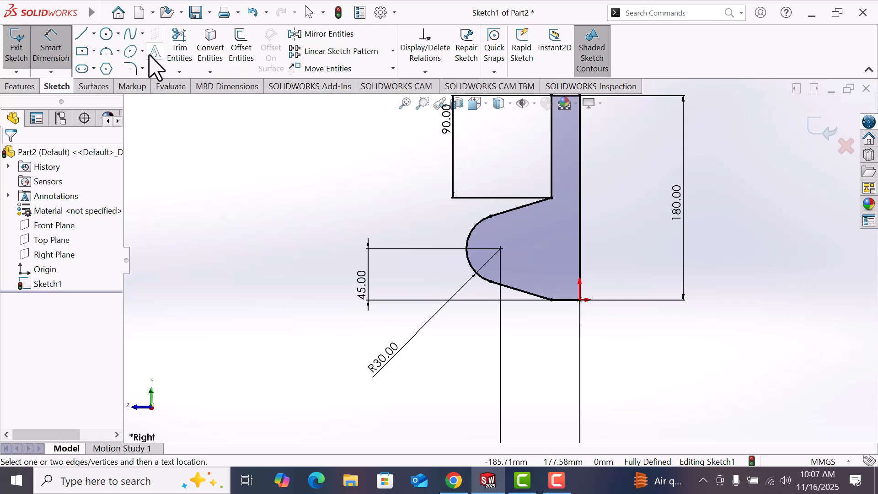
- Draw a circle about 38.5 mm in diameter centred on the nose arc's centre
left_click(109, 36)
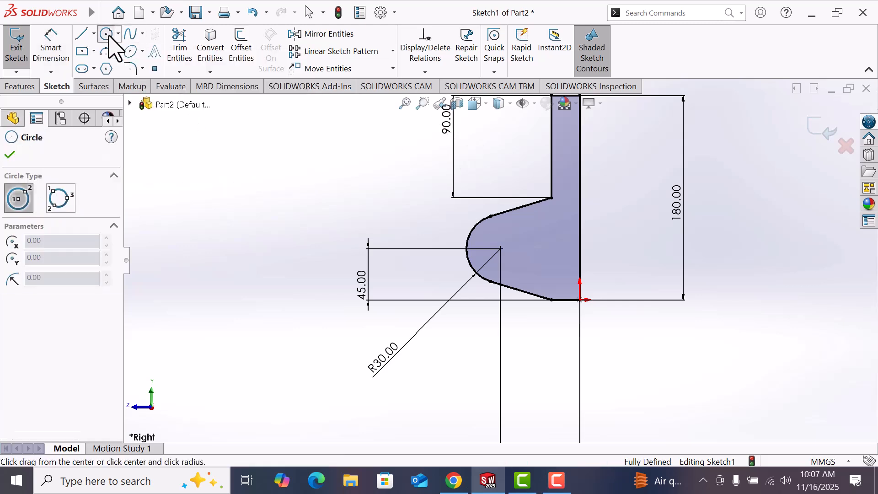
left_click(501, 249)
left_click(517, 264)
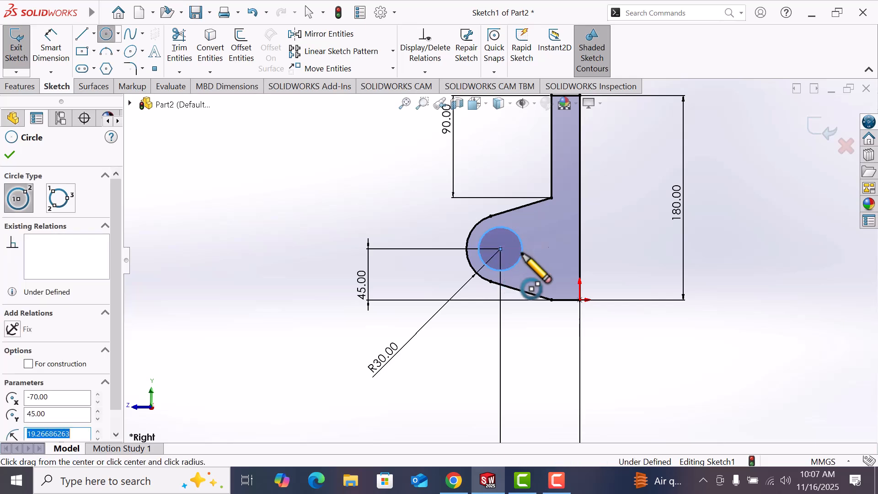
- Dimension the circle inside the nose to a diameter of 30 mm
left_click(52, 52)
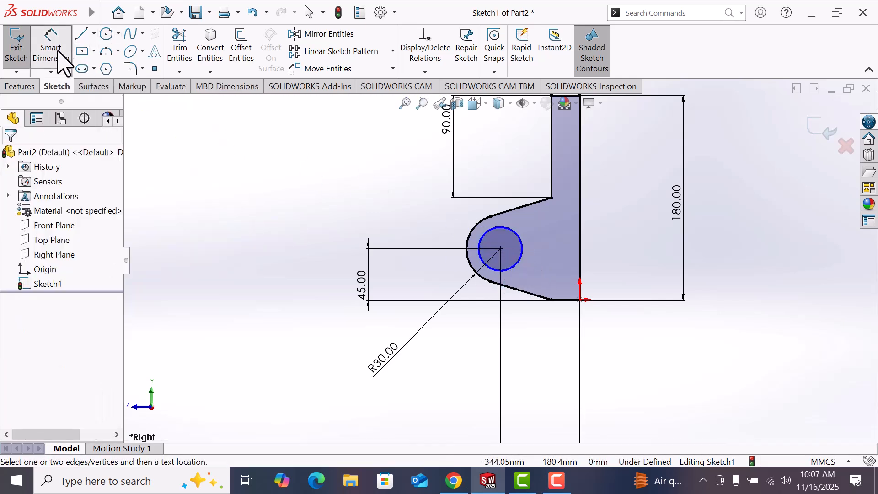
left_click(493, 272)
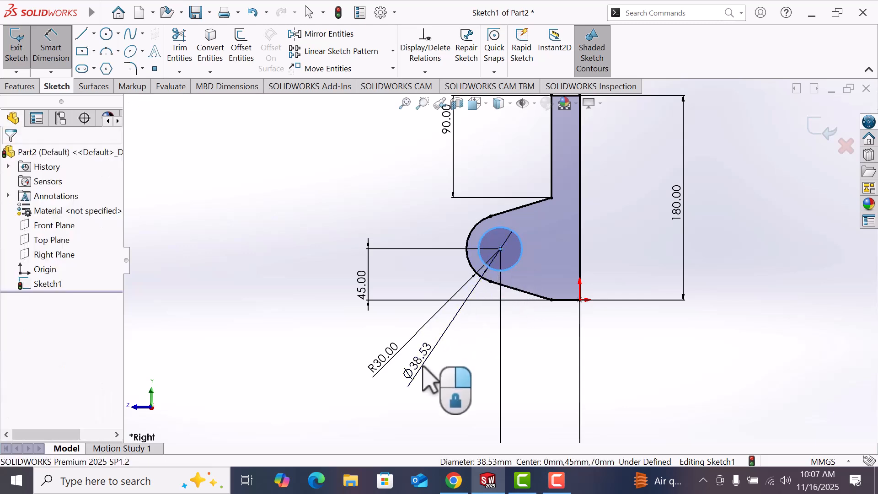
left_click(423, 367)
type("3")
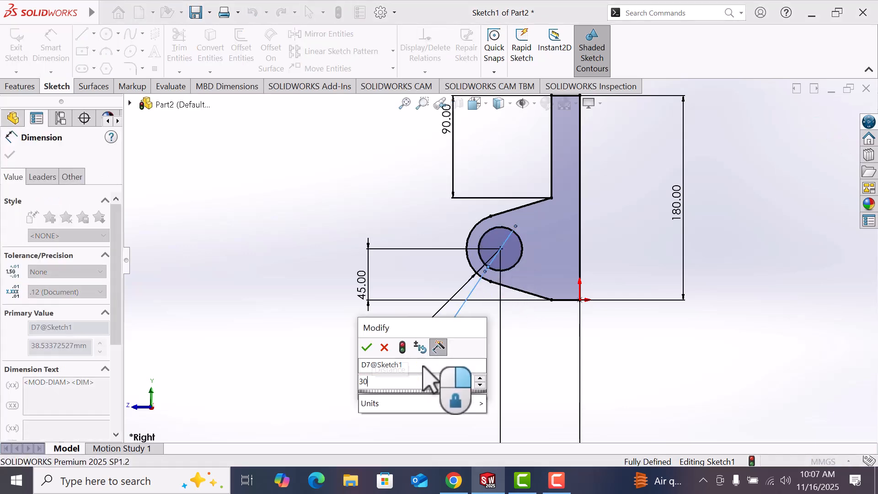
type("0")
key("Return")
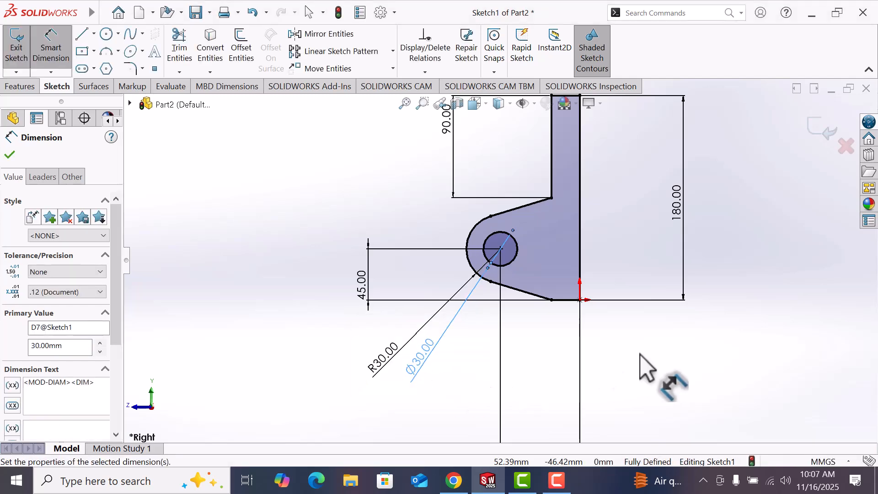
left_click(641, 355)
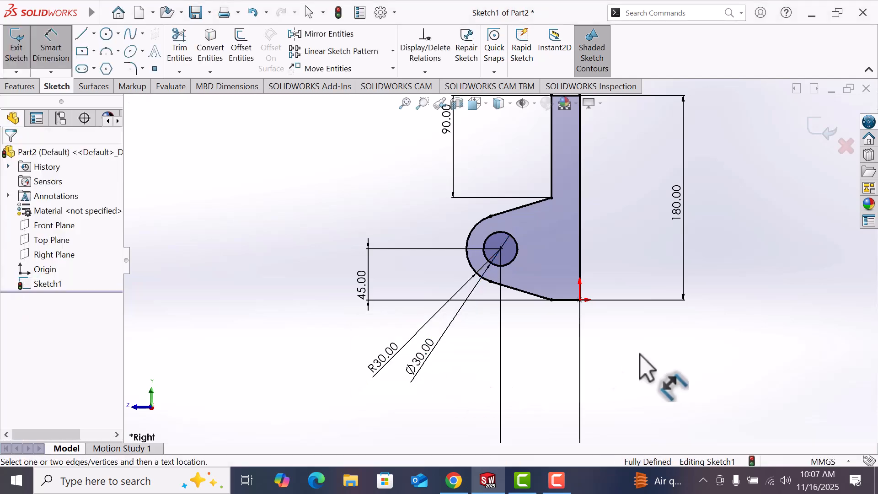
- Extrude the side profile 85 mm as a boss with the Mid Plane end condition
left_click(21, 87)
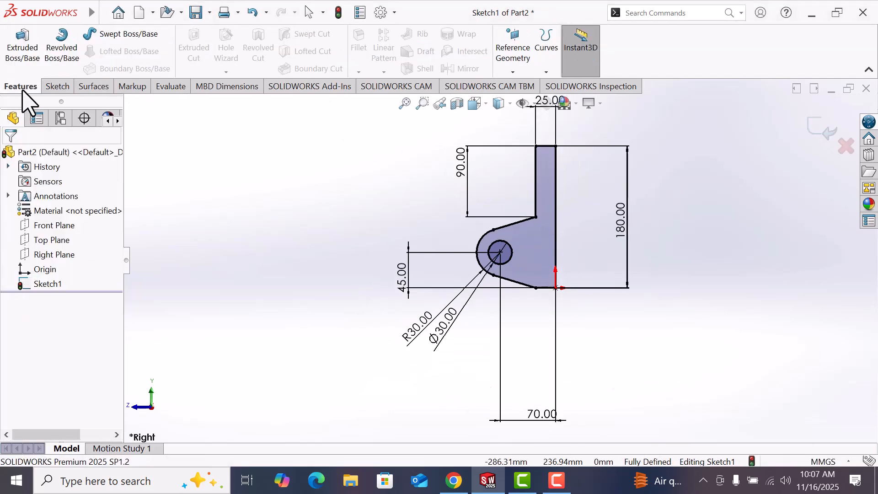
left_click(25, 53)
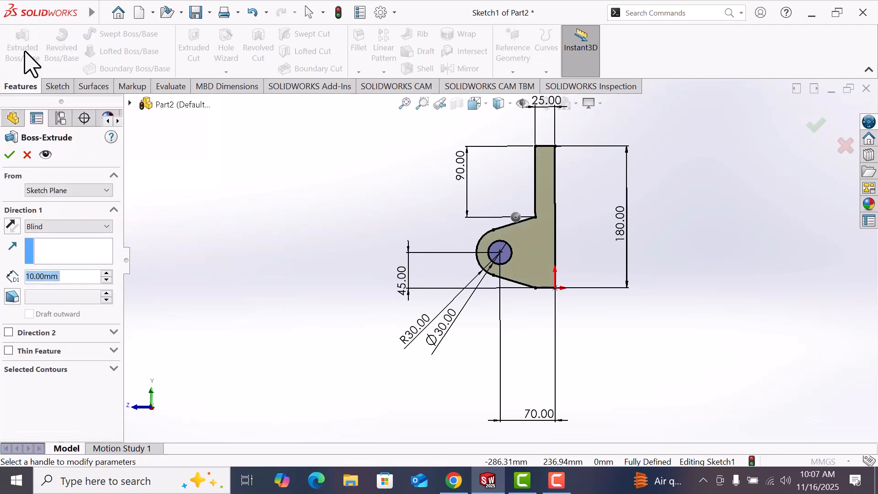
left_click(54, 227)
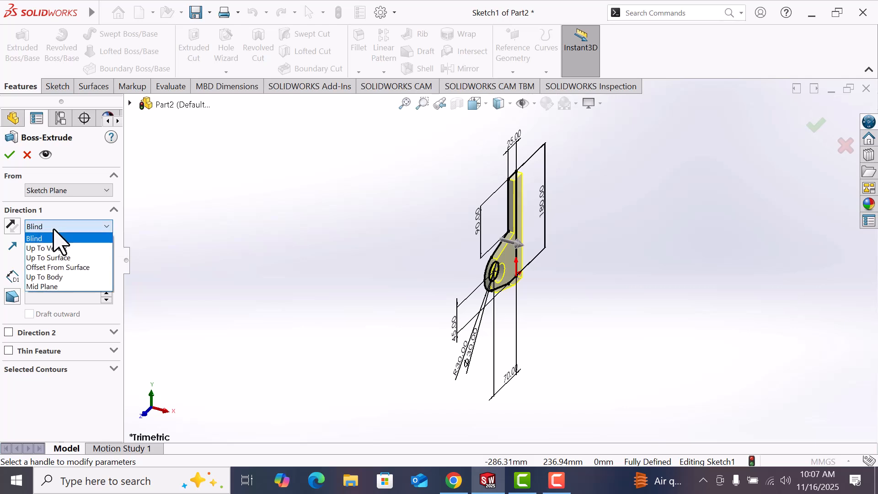
left_click(59, 287)
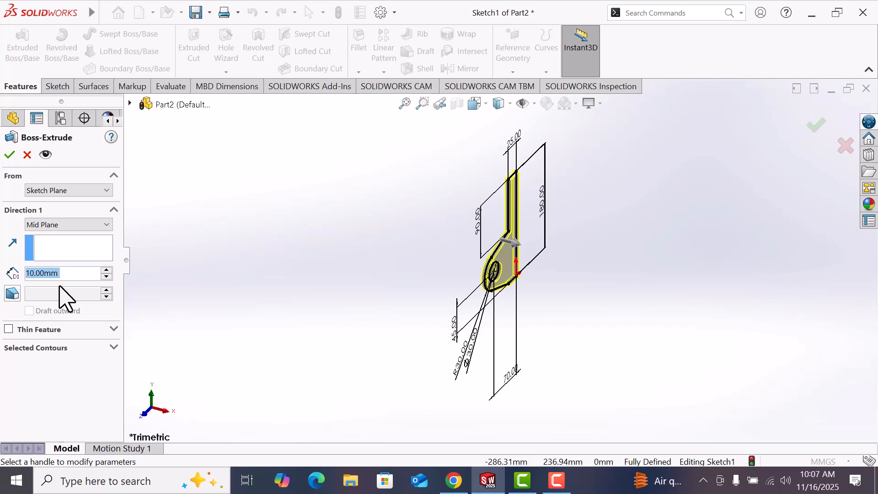
type("8")
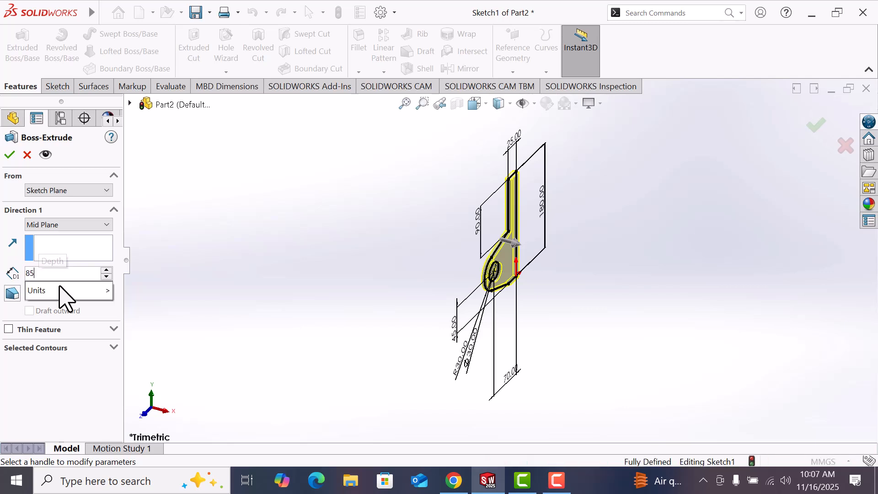
type("5")
key("Return")
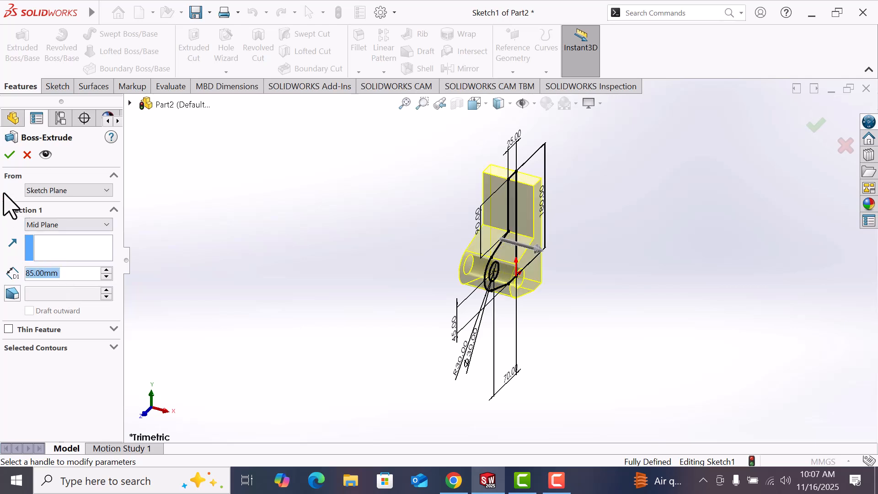
left_click(10, 157)
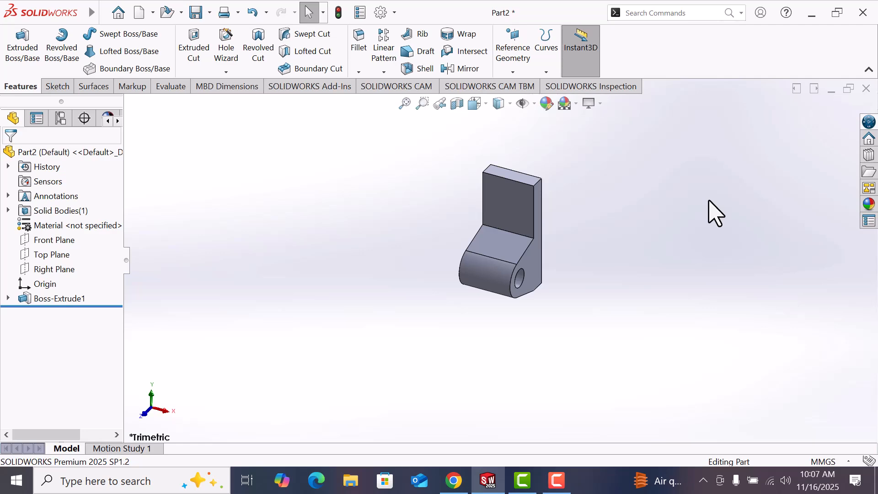
- Start a new sketch on the Top Plane
key("space")
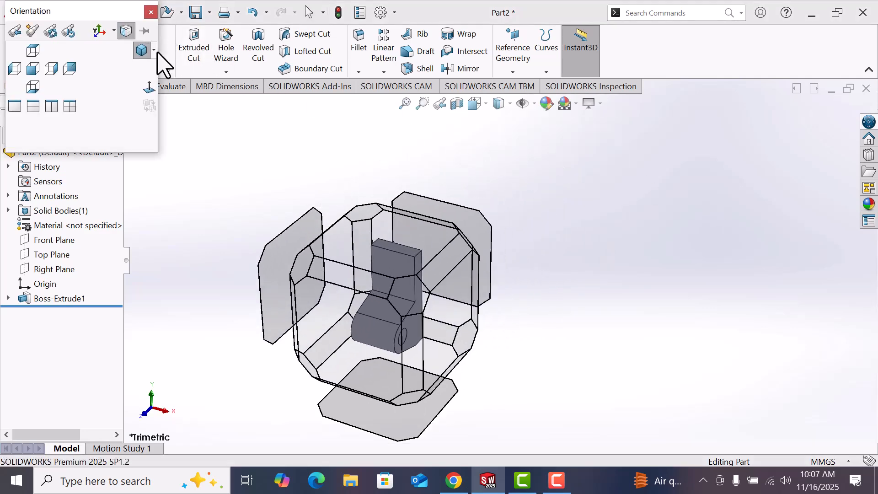
left_click(155, 51)
left_click(145, 69)
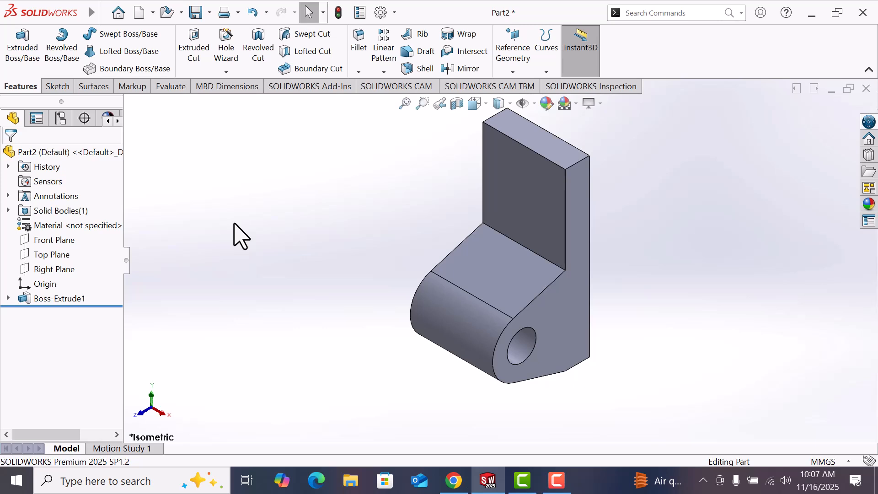
left_click(50, 255)
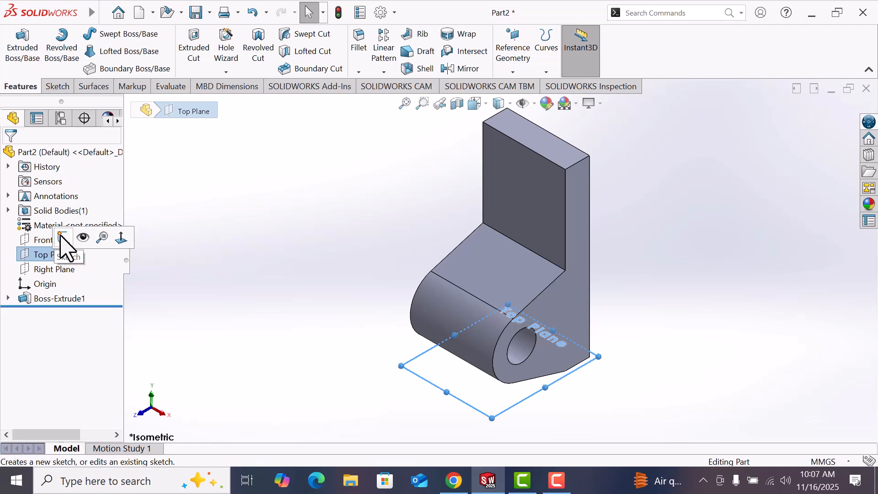
left_click(62, 238)
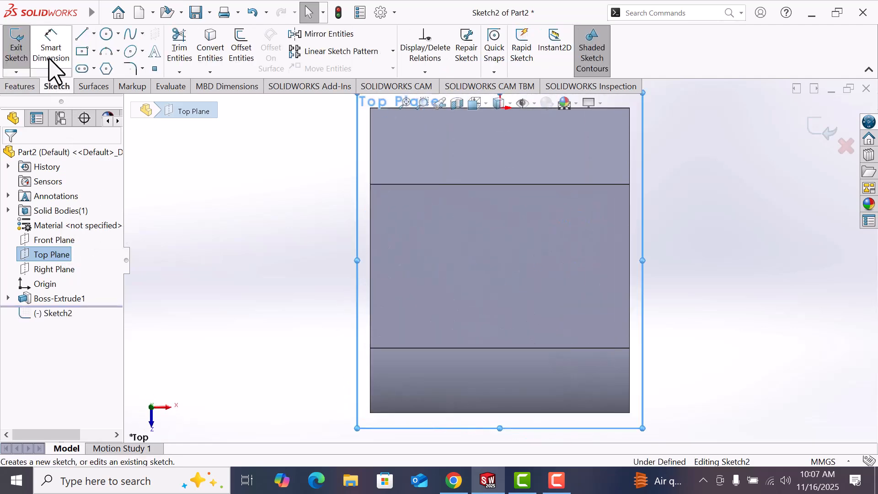
- Draw a corner rectangle reaching about 44 mm inward from the body's nose-side edge, between its two side edges
left_click(81, 51)
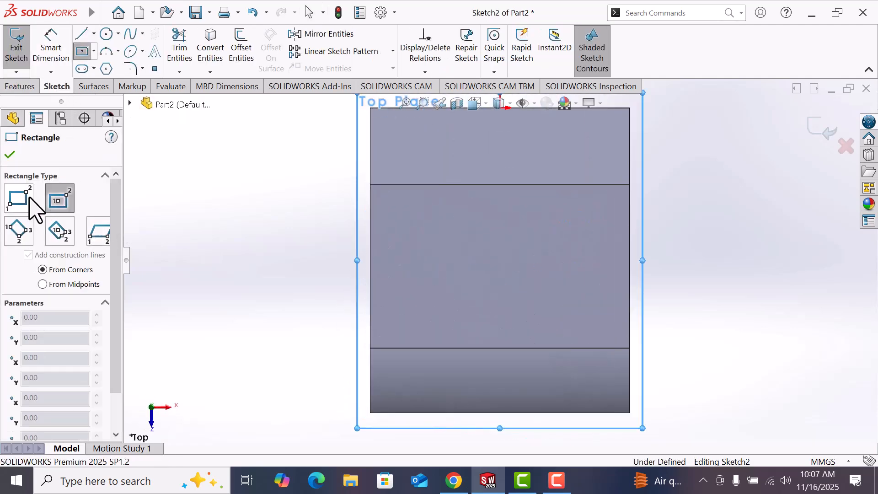
left_click(27, 199)
scroll(502, 315, "up", 3)
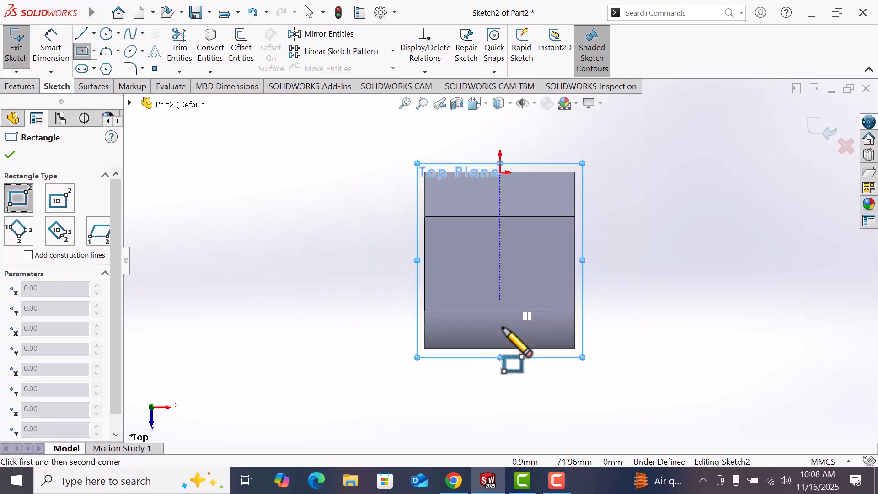
left_click(462, 348)
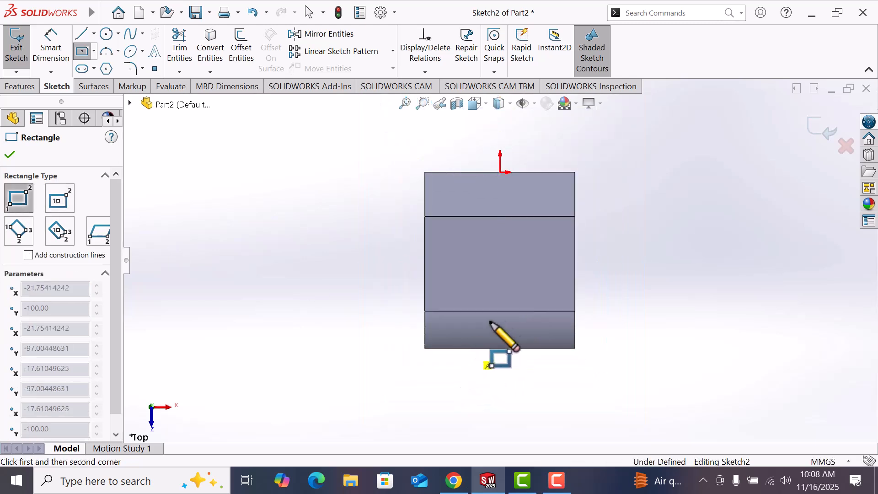
left_click(541, 272)
right_click(541, 271)
left_click(577, 281)
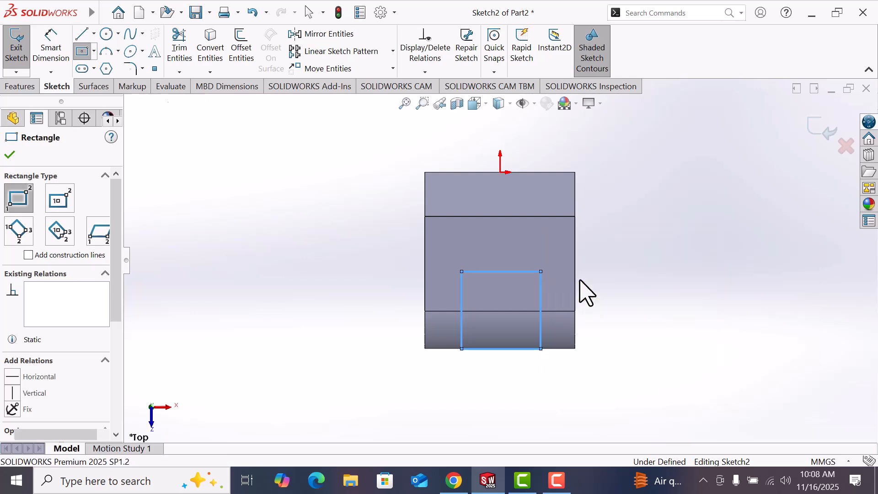
- Dimension the rectangle's left side 15 mm from the body's left side edge
left_click(57, 52)
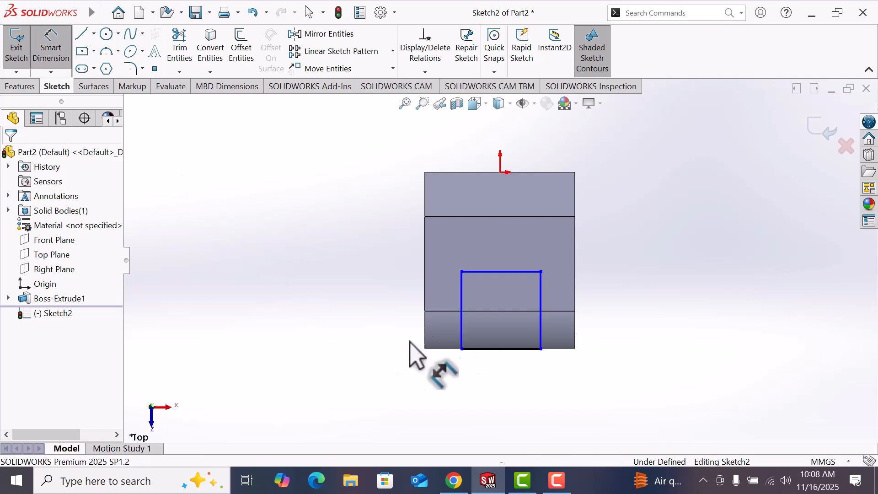
left_click(462, 326)
left_click_drag(441, 324, 424, 326)
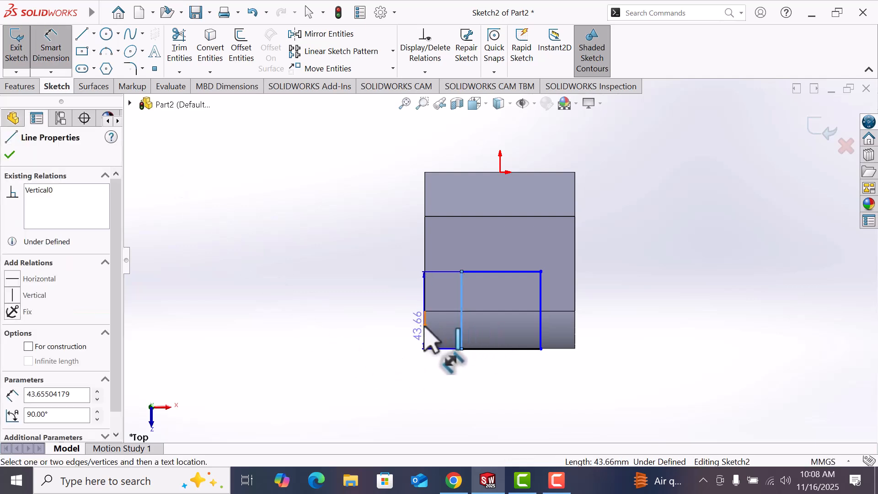
left_click_drag(416, 328, 425, 327)
left_click(425, 328)
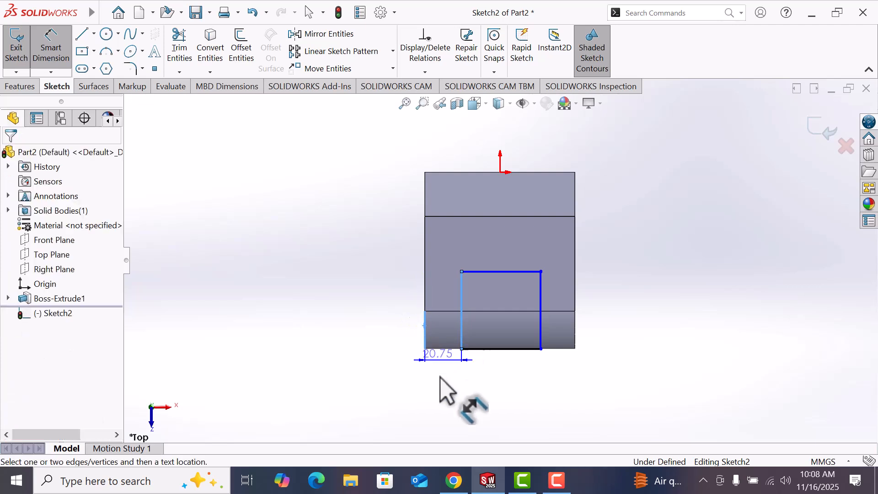
left_click(440, 401)
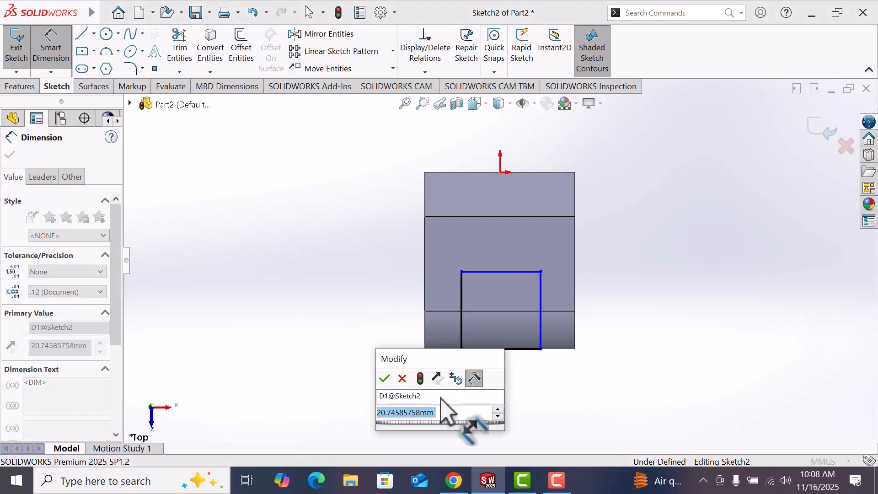
type("1")
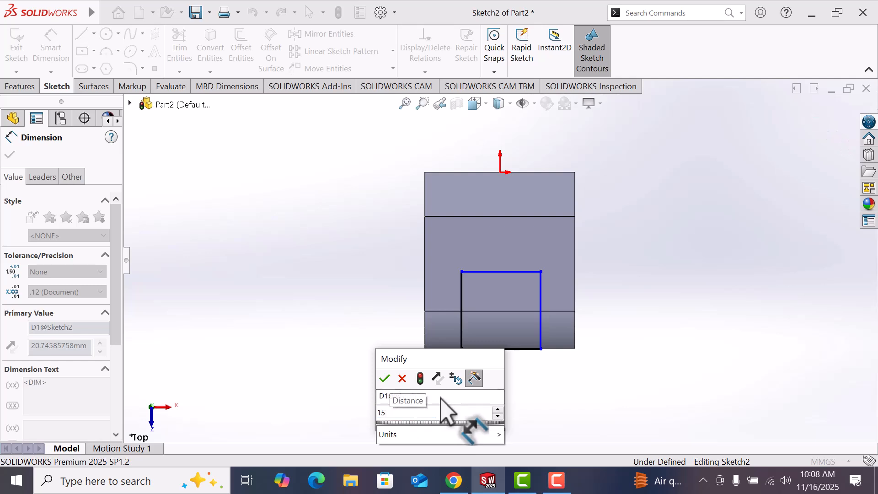
type("5")
key("Return")
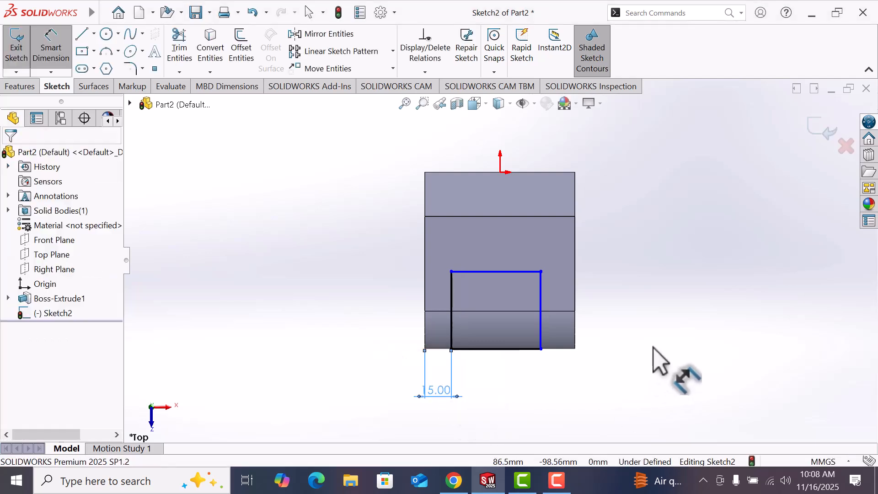
- Dimension the rectangle's right side 15 mm from the body's right side edge
left_click(544, 337)
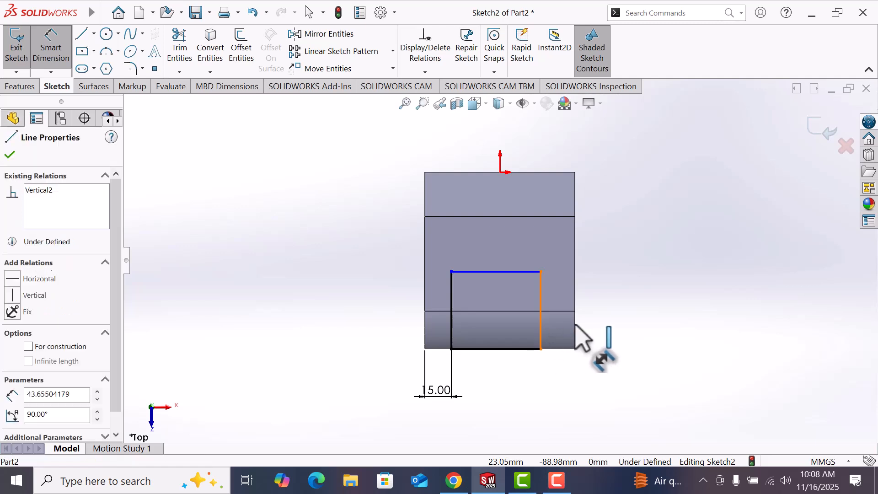
left_click(575, 327)
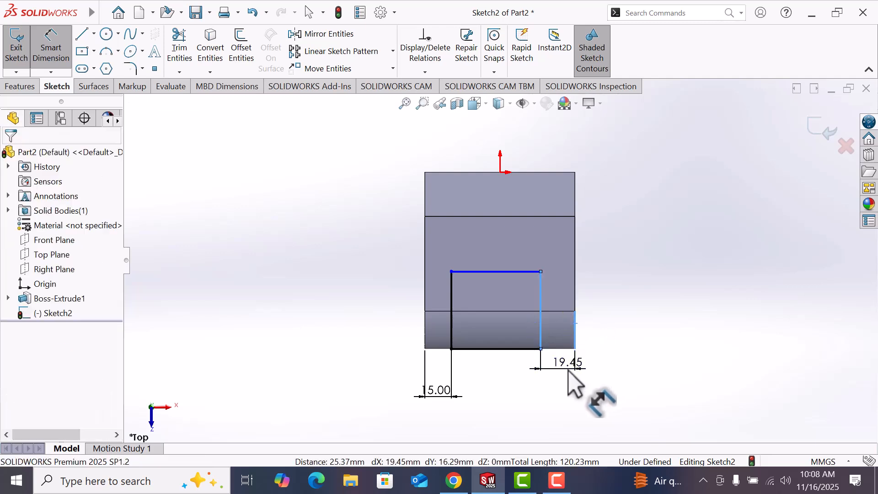
left_click(569, 372)
type("15")
key("Return")
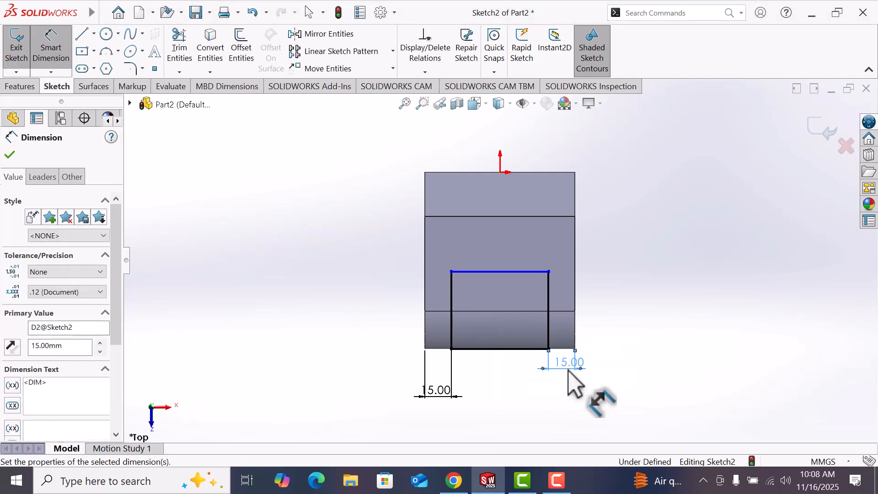
left_click(652, 306)
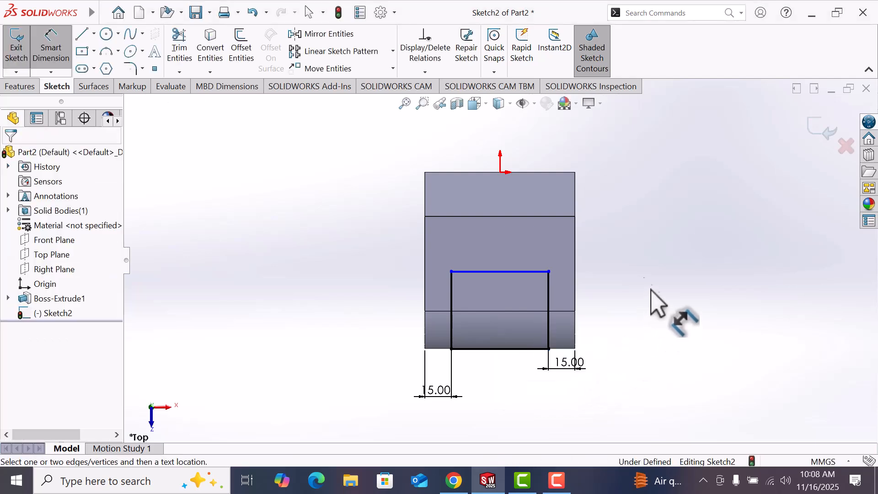
- Show the hidden lines of the body and dimension the rectangle's inner edge 25 mm from the upright plate's front edge
left_click(576, 104)
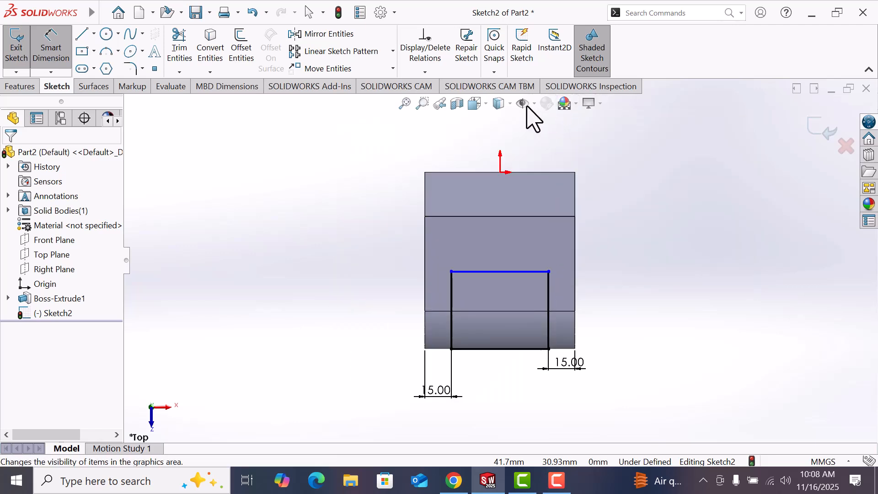
left_click(501, 103)
left_click(500, 176)
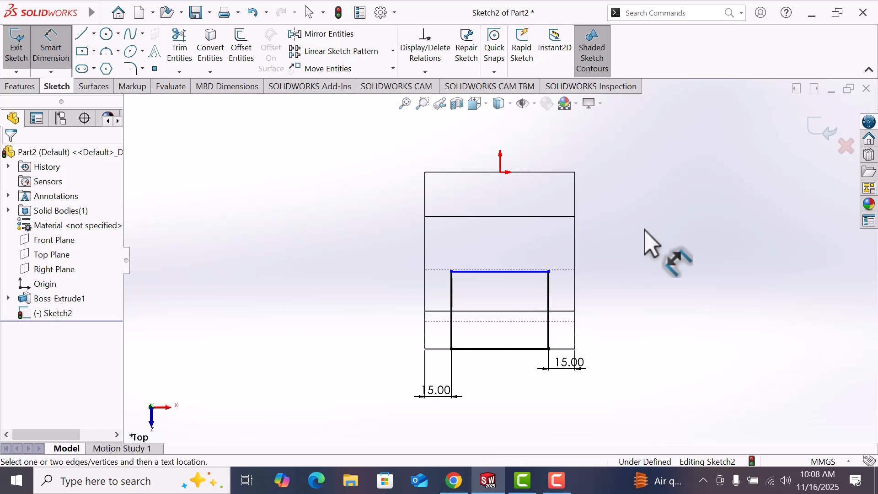
left_click(522, 272)
left_click(519, 218)
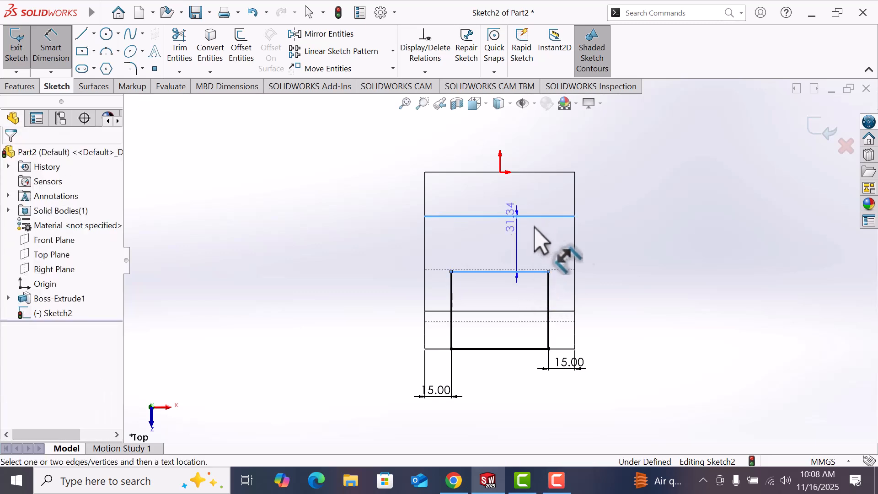
left_click(620, 249)
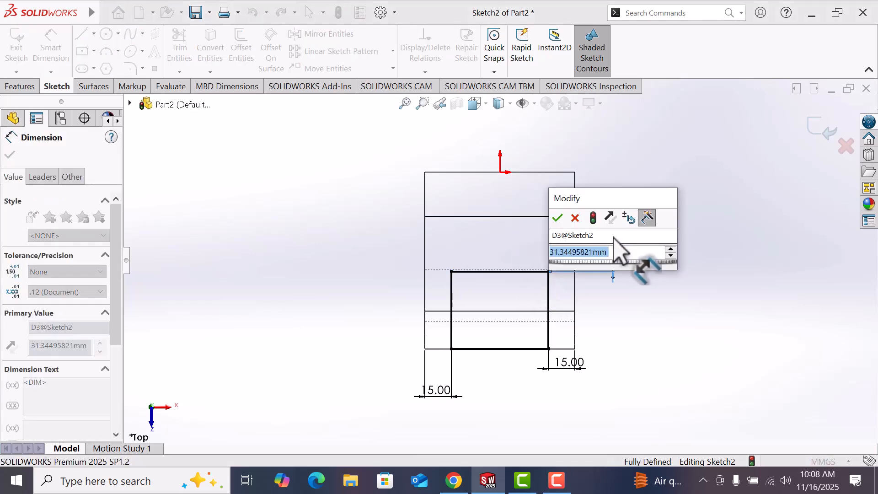
type("25")
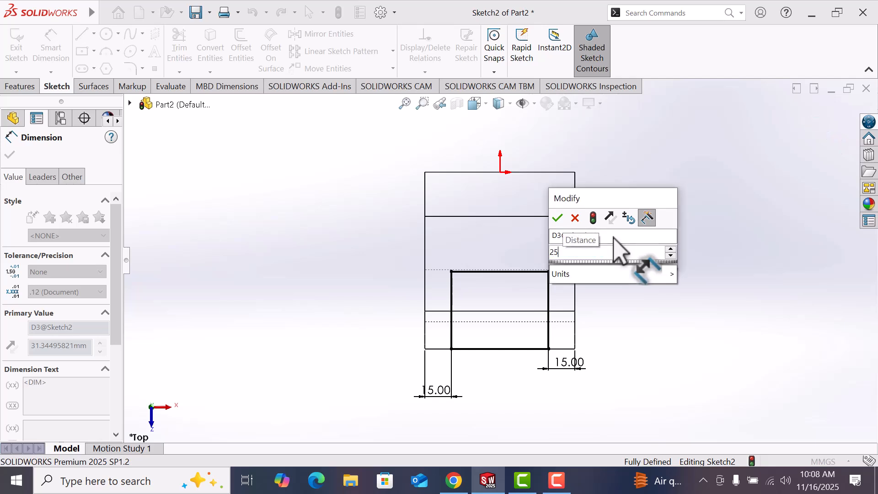
key("Return")
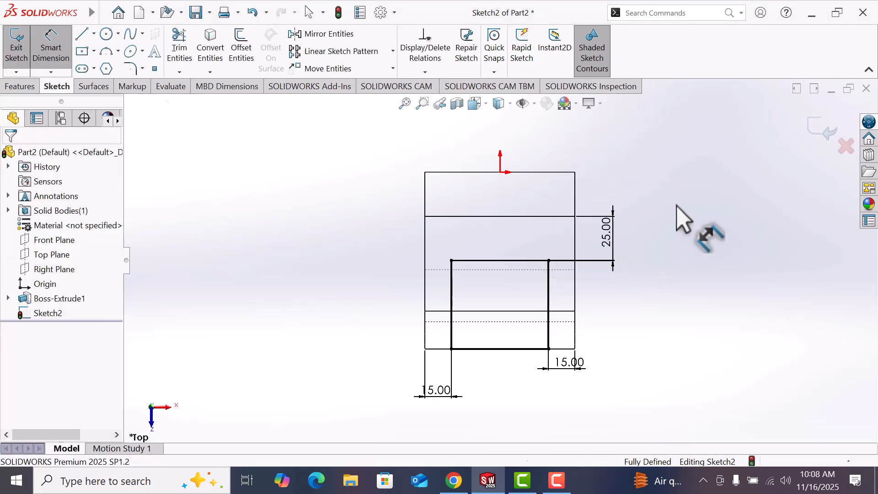
- Cut the rectangle through the nose with an Extruded Cut using the Through All end condition
left_click(19, 86)
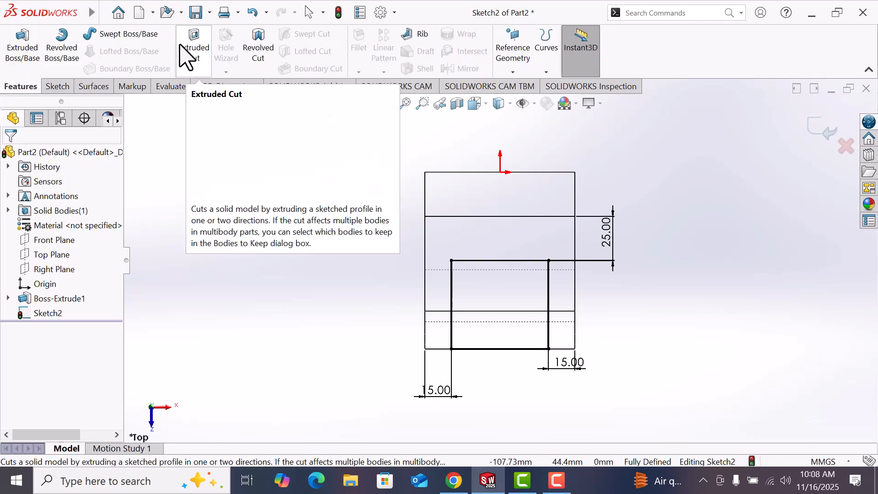
left_click(196, 46)
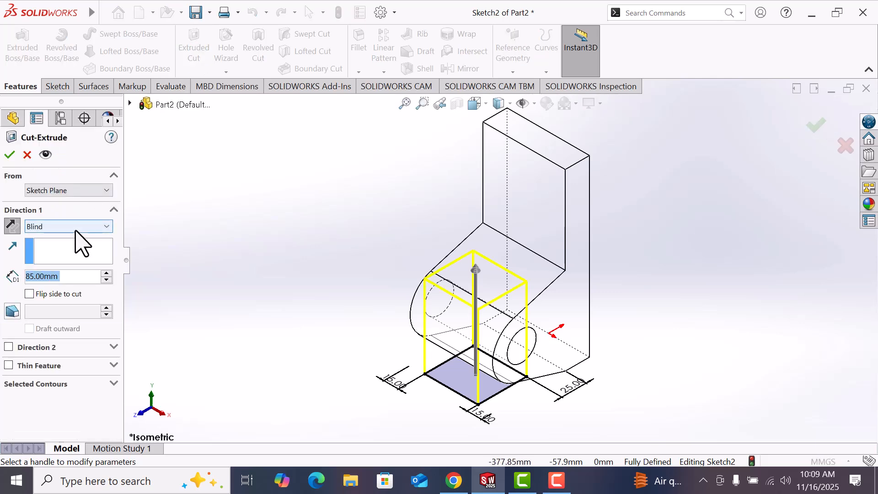
left_click(82, 227)
left_click(61, 257)
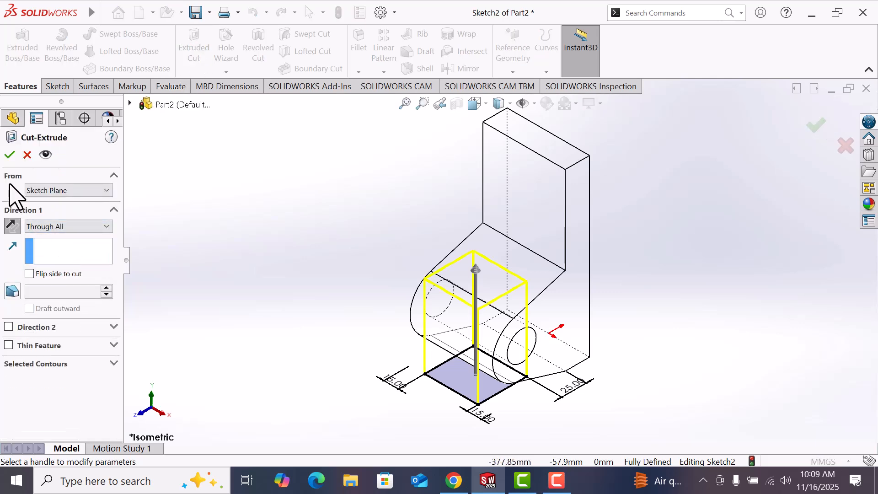
left_click(8, 156)
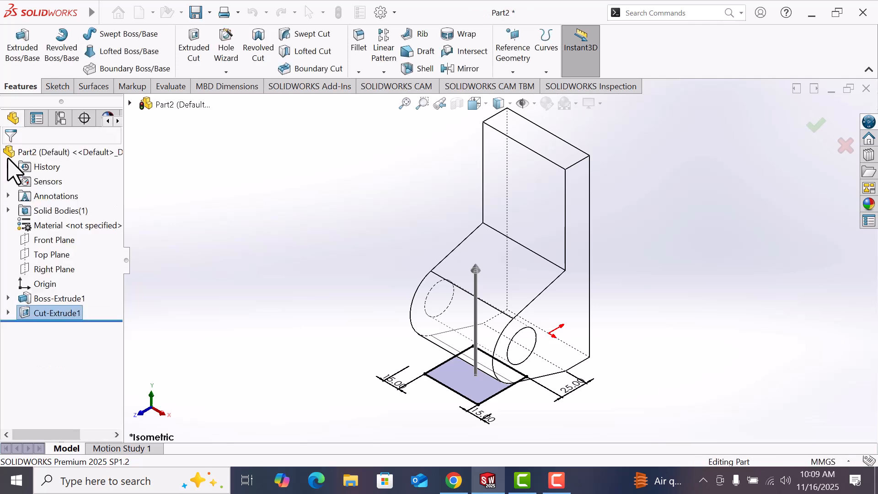
left_click(680, 196)
- Change the model's display style back to Shaded With Edges
scroll(681, 196, "up", 3)
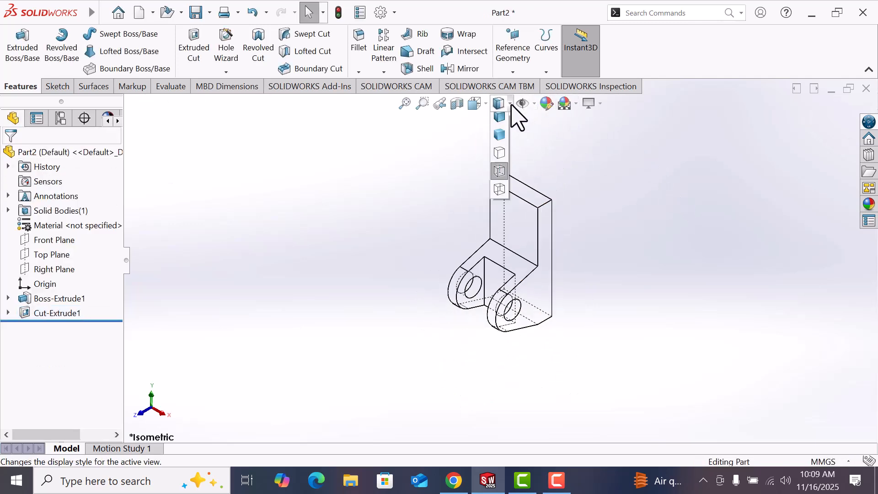
left_click(499, 124)
scroll(639, 245, "down", 2)
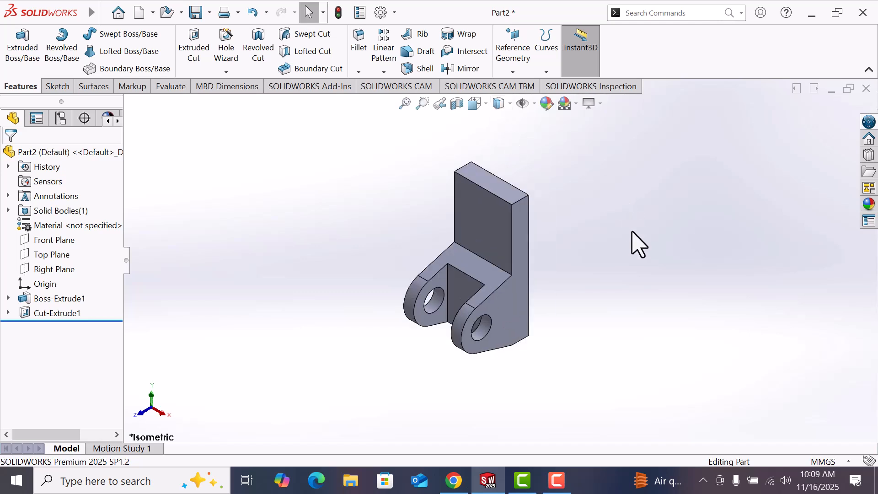
- Start a sketch on the upright plate's top face and draw a corner rectangle about 48 mm by 12 mm outward from its back edge
left_click(505, 189)
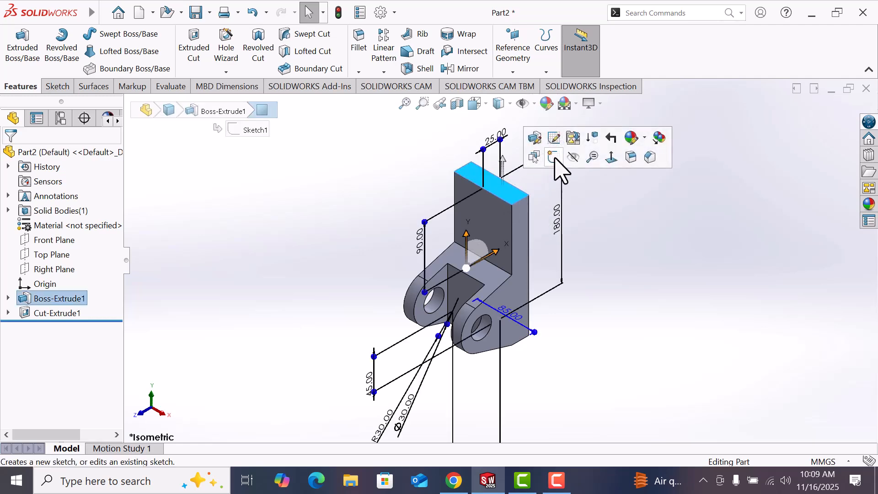
left_click(556, 132)
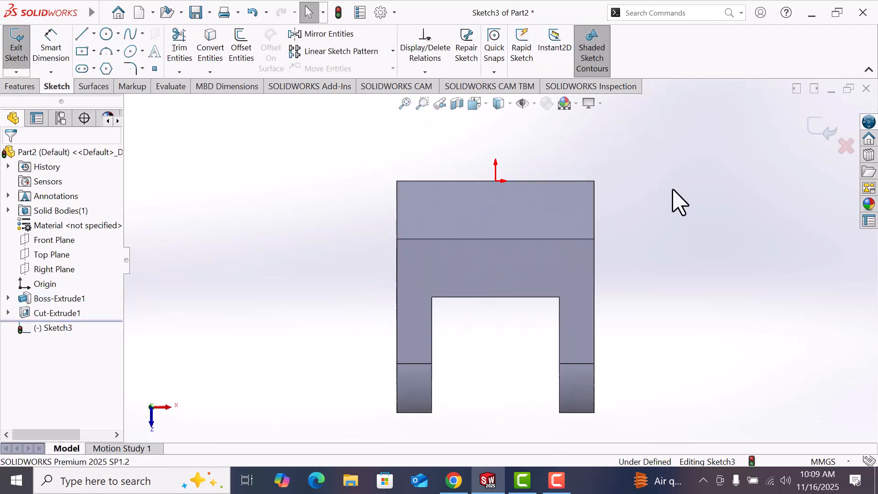
left_click(83, 52)
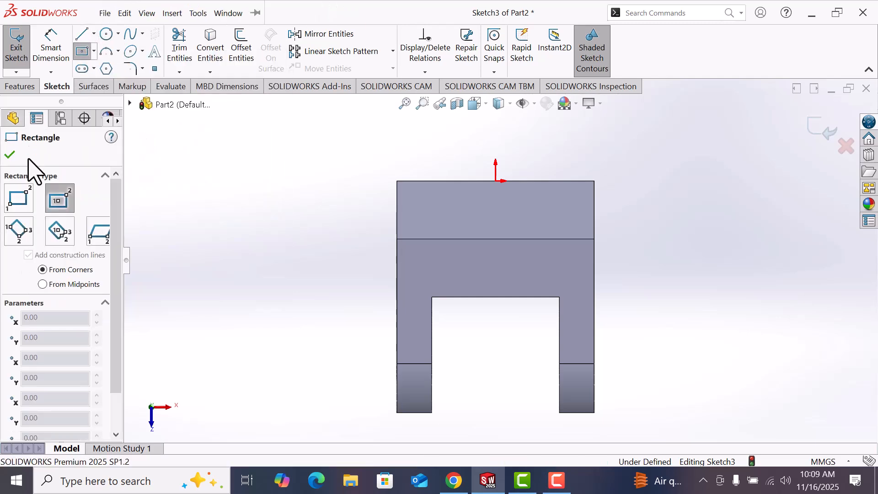
left_click(17, 201)
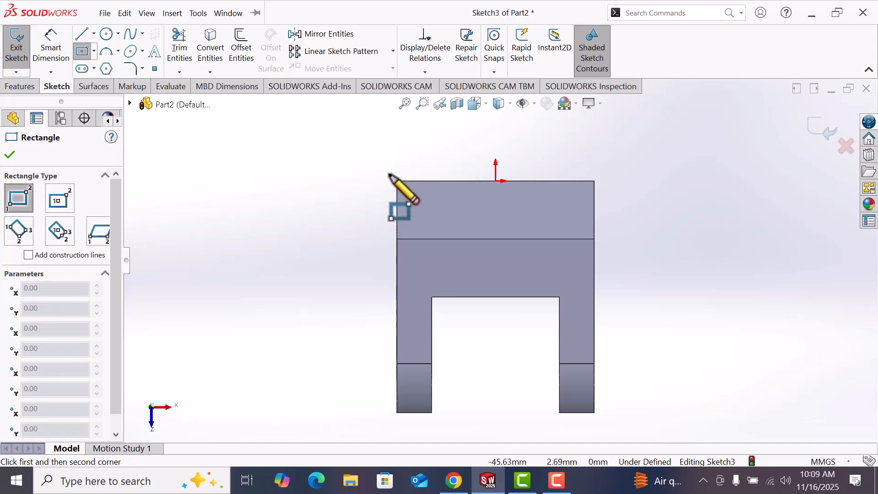
left_click(435, 181)
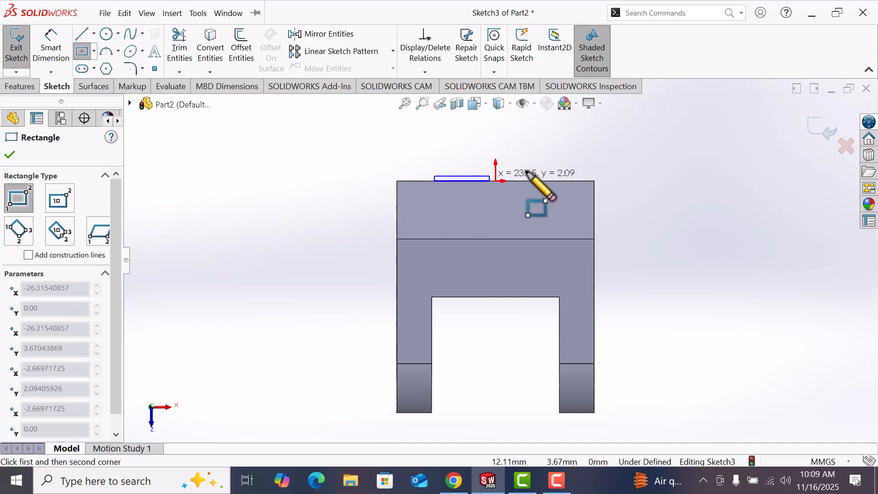
left_click(547, 153)
right_click(547, 152)
left_click(574, 164)
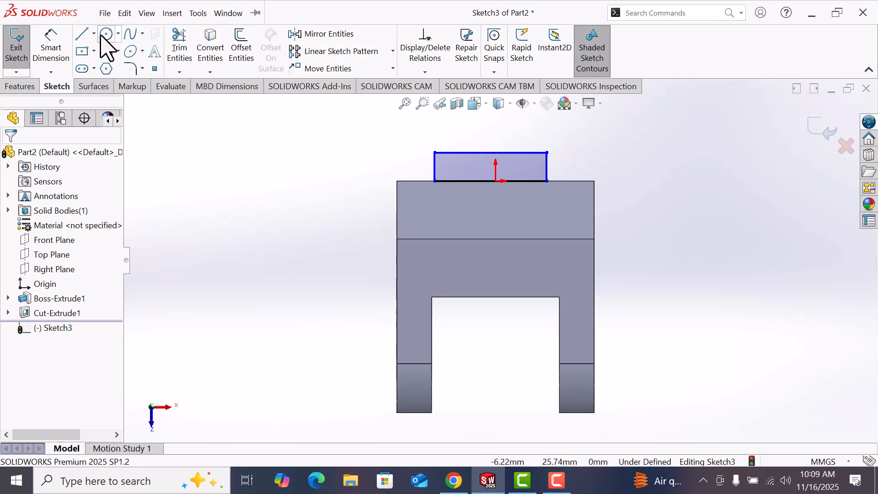
- Dimension the length of the new rectangle's line on the plate's back edge to 45 mm
left_click(50, 41)
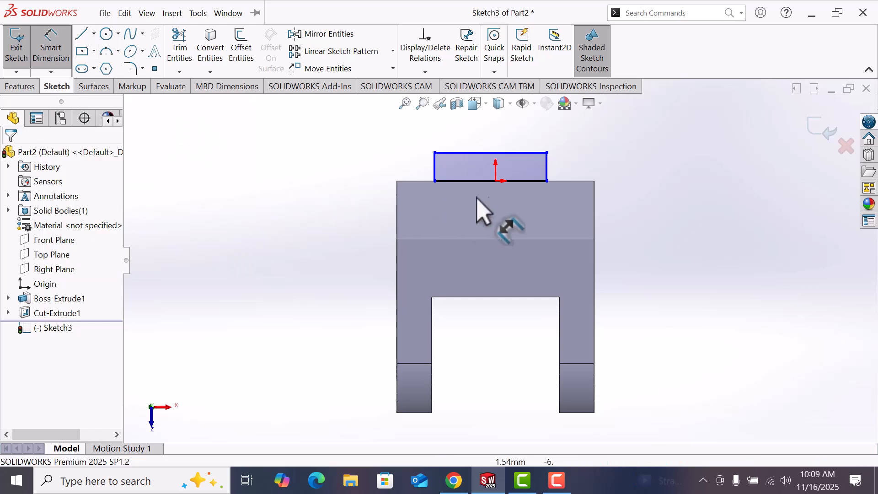
left_click(484, 181)
left_click(484, 206)
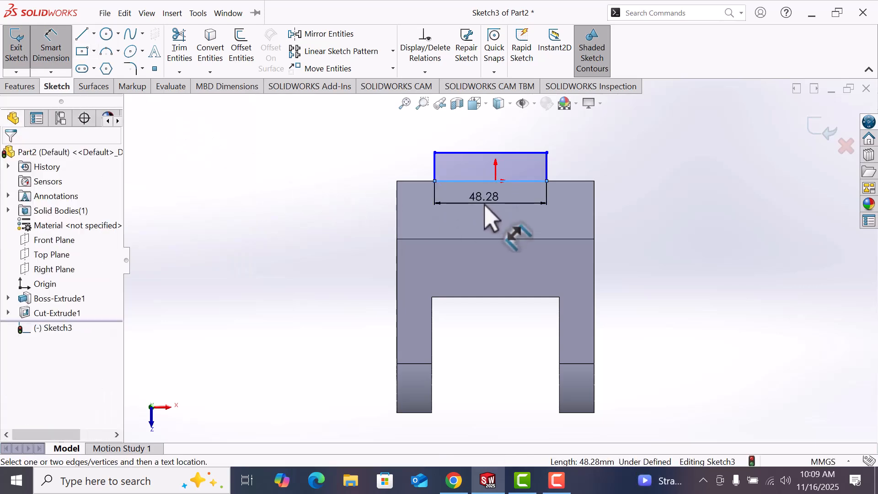
type("45")
key("Return")
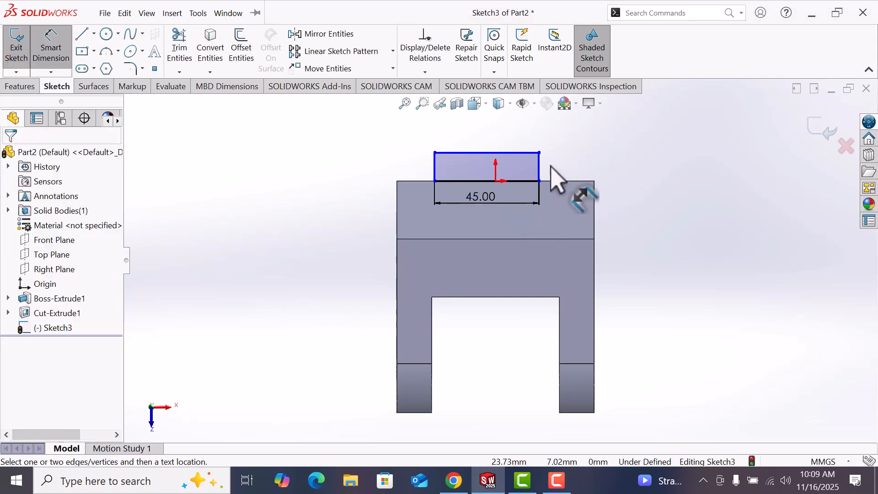
- Dimension the rectangle's short side to a depth of 10 mm outward from the plate's back edge
left_click(539, 167)
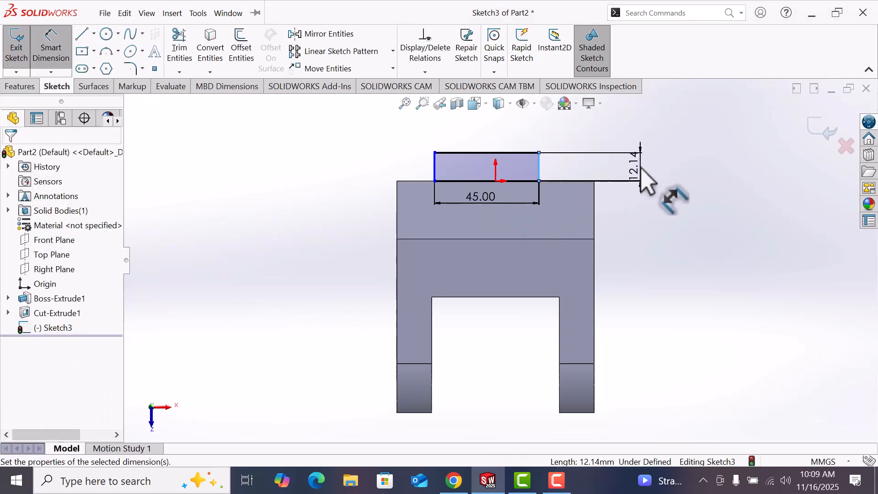
left_click(642, 168)
type("1")
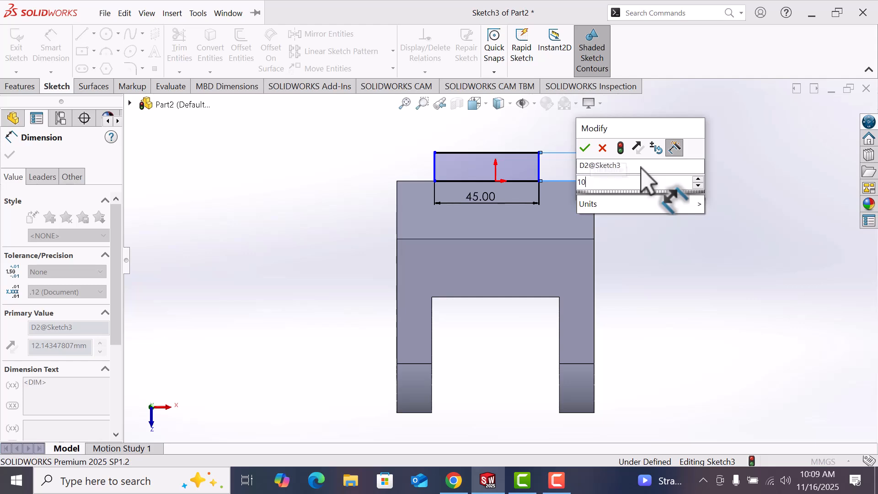
type("0")
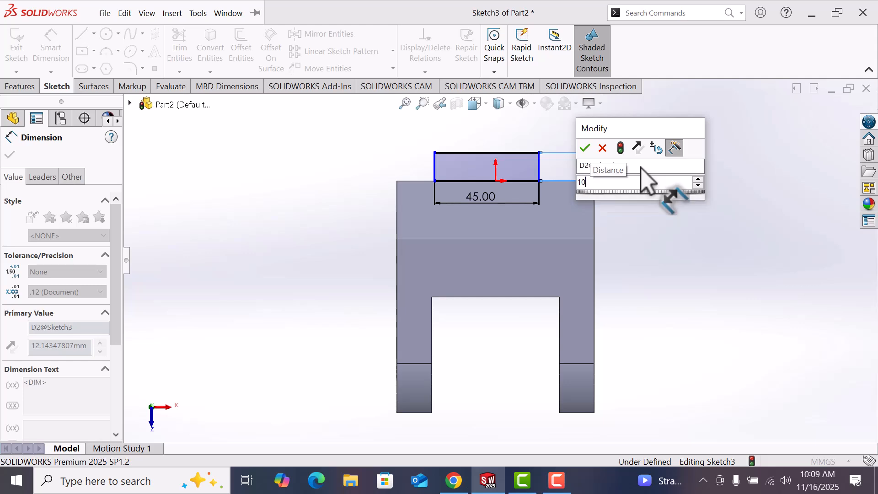
key("Return")
left_click(645, 217)
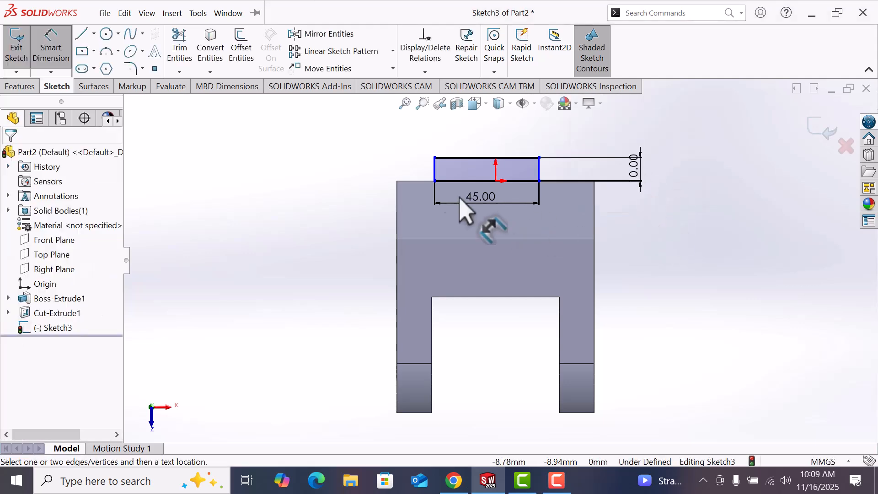
- Dimension the rectangle's short side 20 mm from the upright plate's nearby side edge
left_click(435, 174)
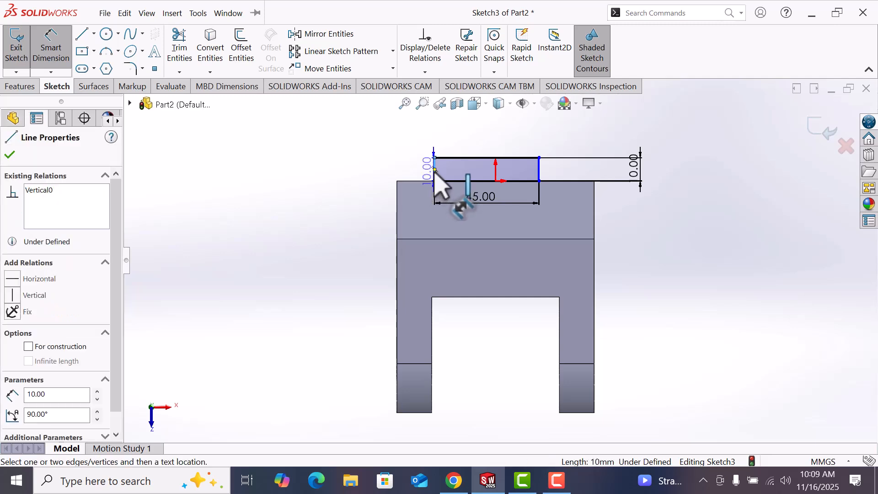
left_click(396, 208)
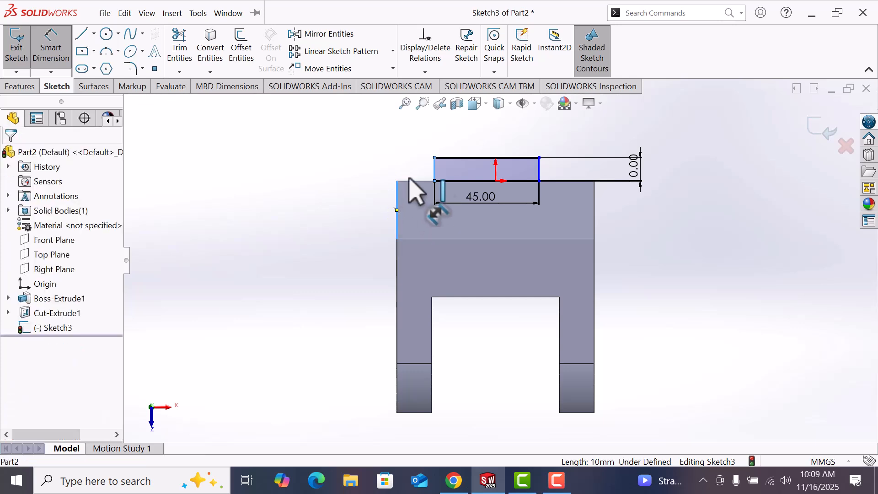
left_click(415, 151)
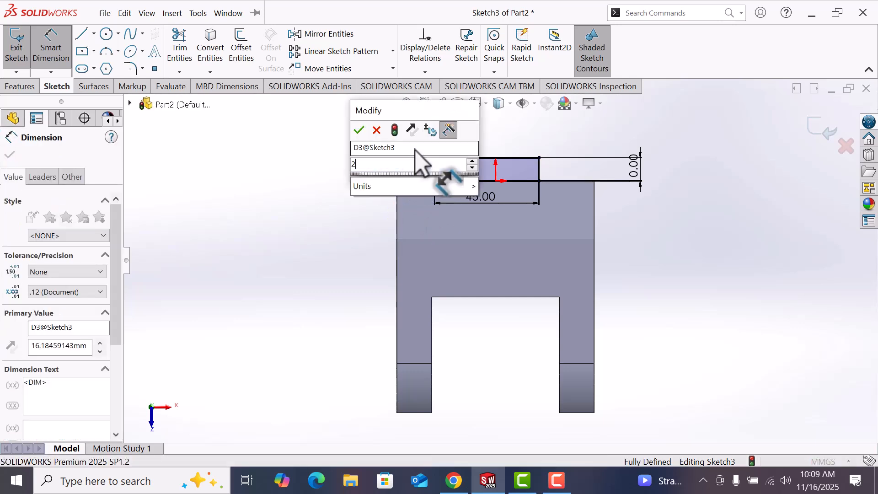
type("20")
key("Return")
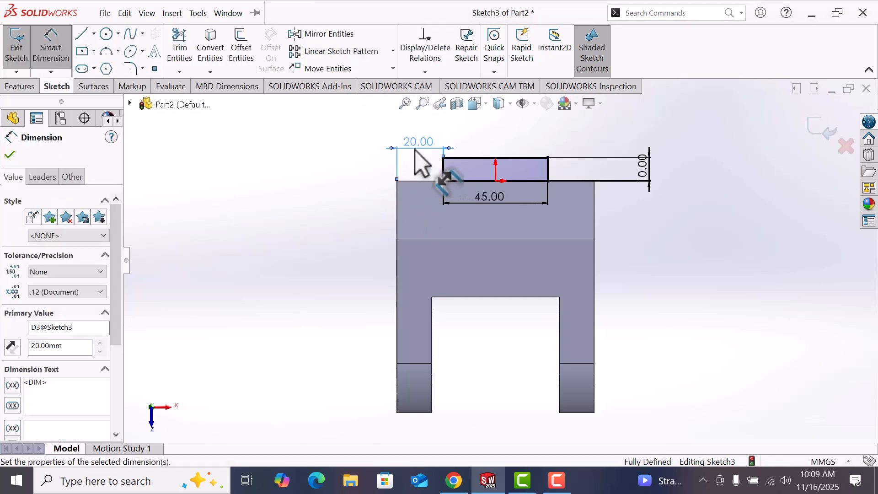
left_click(677, 220)
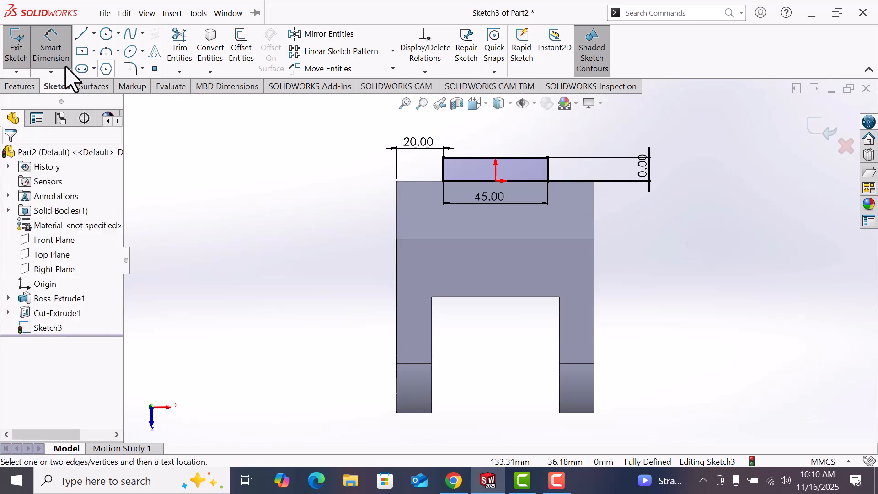
- Extrude the 45 × 10 mm rectangle as a boss with Through All, reversed to run down the plate's back and merged with the body
left_click(25, 87)
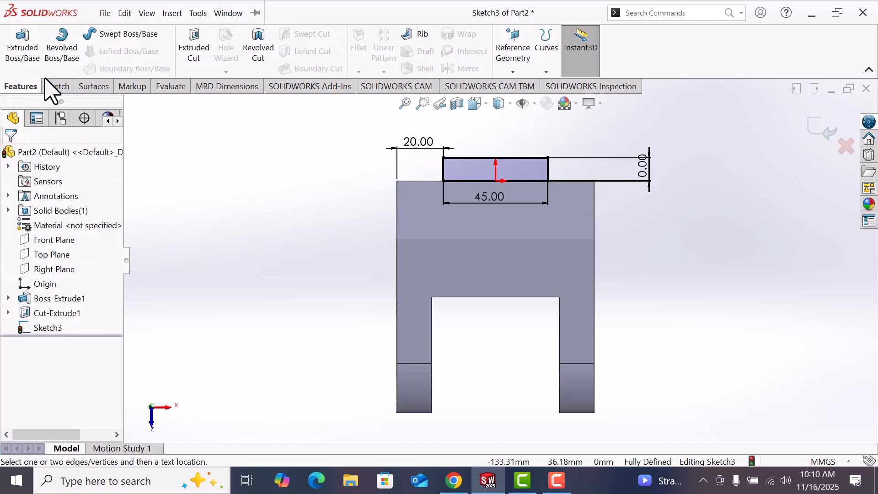
left_click(25, 53)
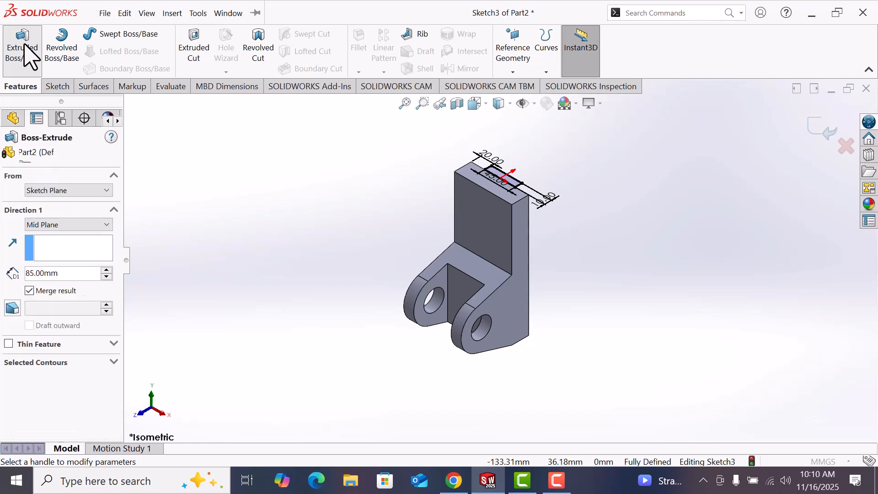
left_click(61, 223)
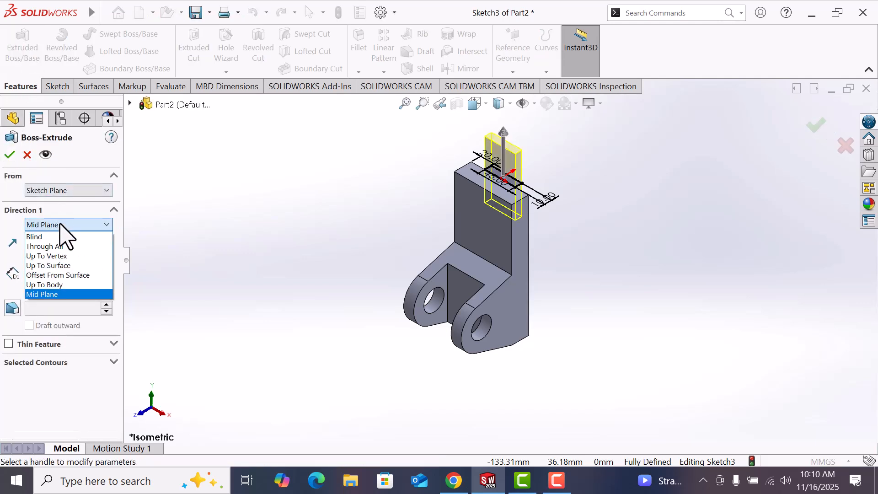
left_click(54, 247)
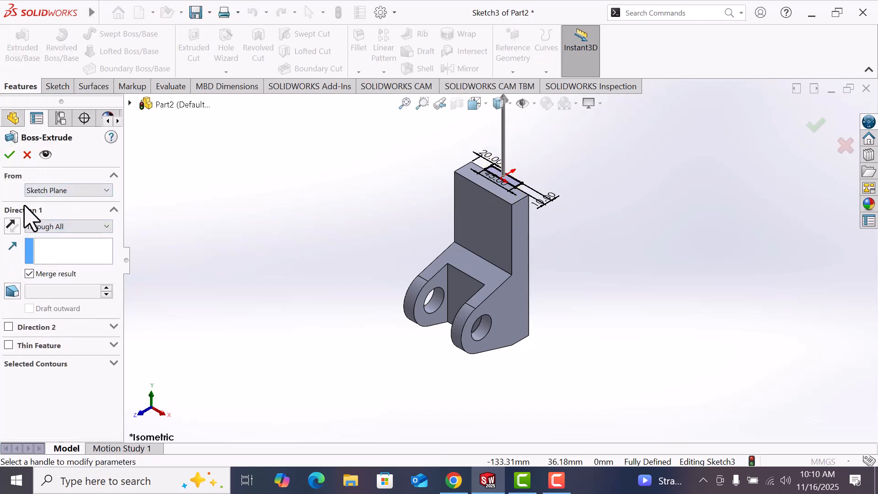
left_click(11, 226)
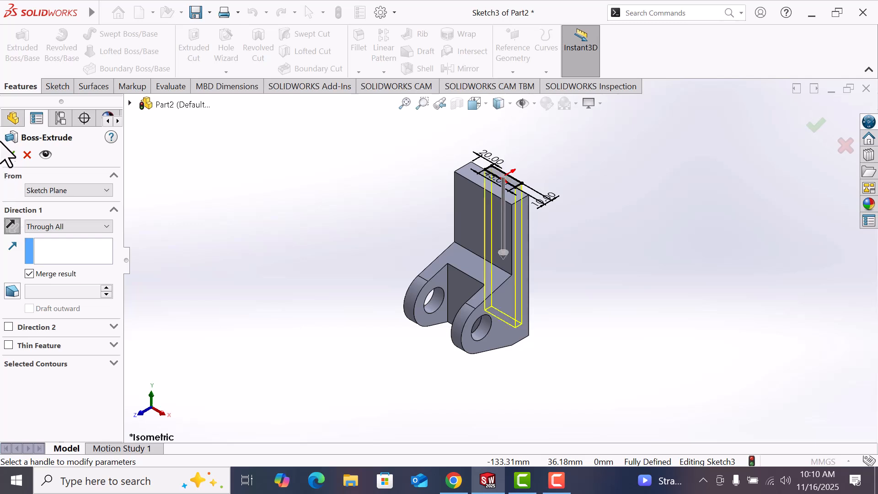
left_click(9, 156)
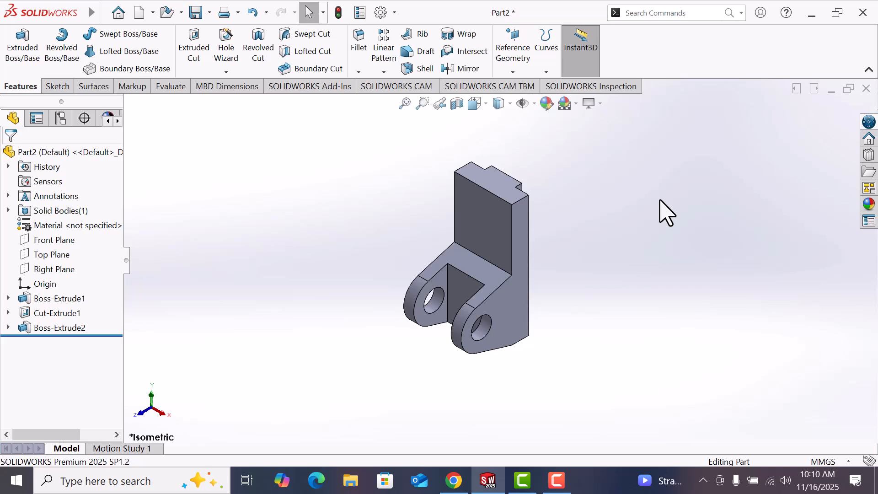
- Start a sketch on the upright plate's front face and draw a circle about 44 mm in diameter, centred directly above the origin
scroll(663, 211, "down", 1)
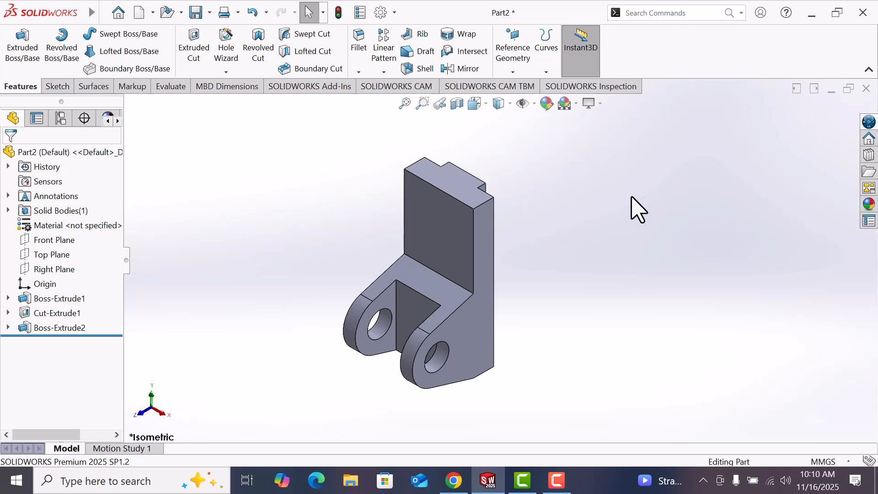
left_click(435, 222)
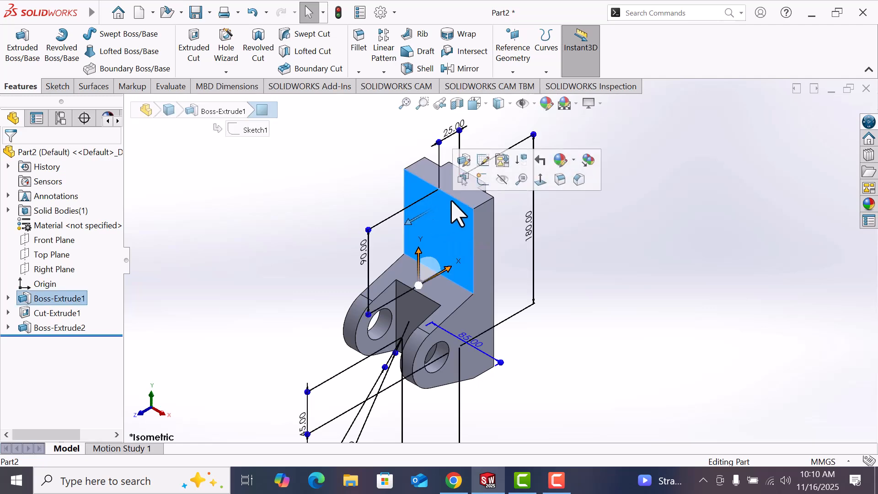
left_click(484, 189)
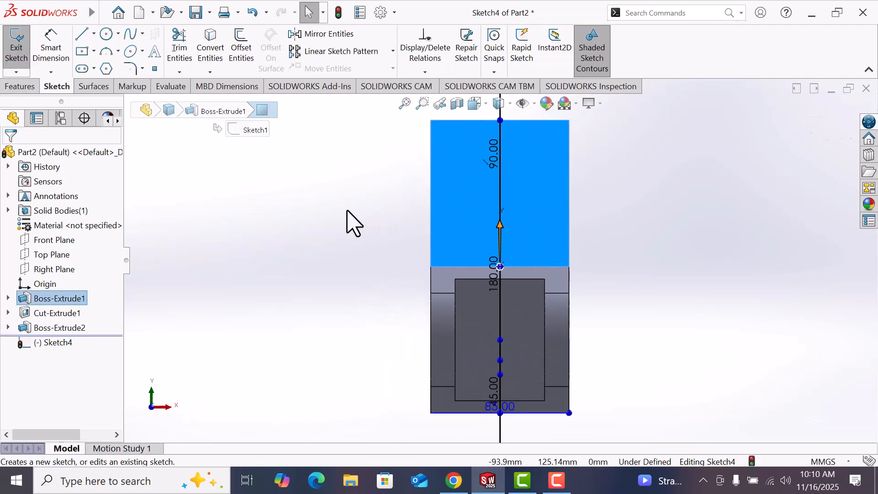
left_click(113, 39)
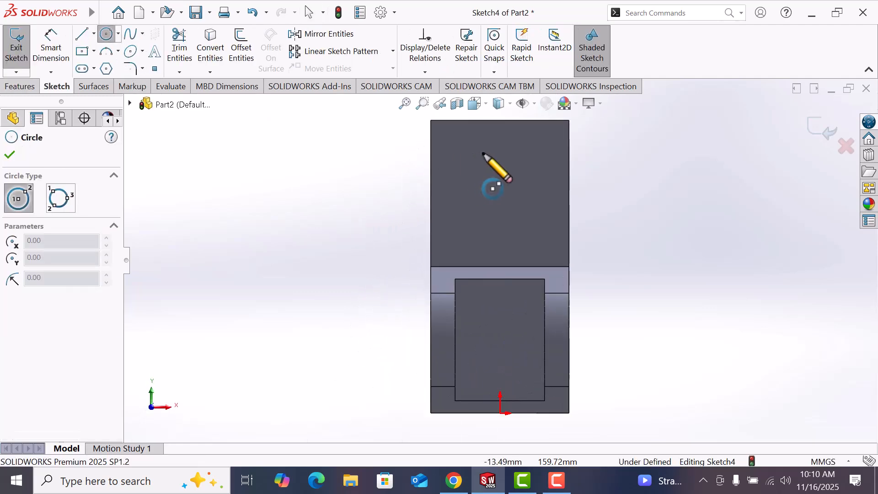
left_click(501, 179)
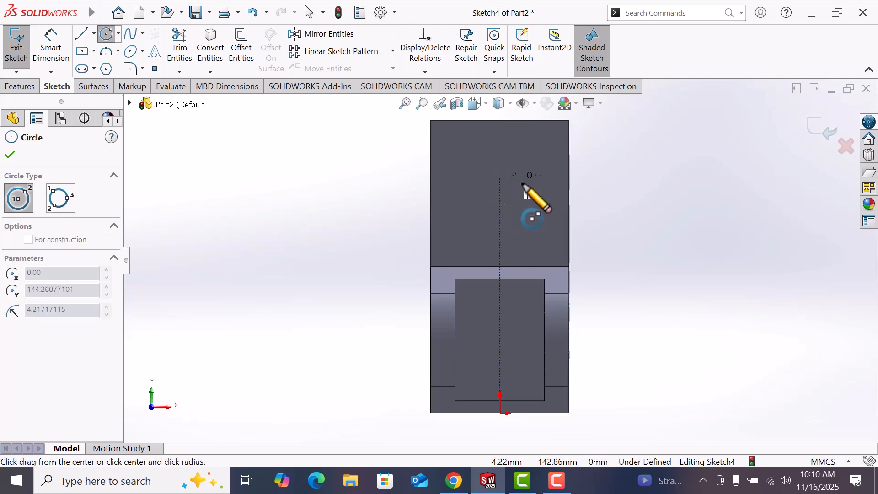
left_click(536, 184)
right_click(545, 189)
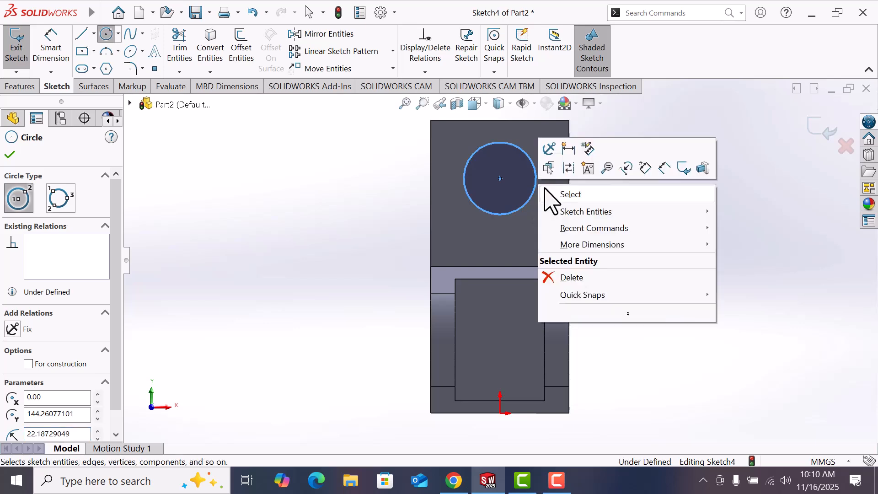
left_click(570, 194)
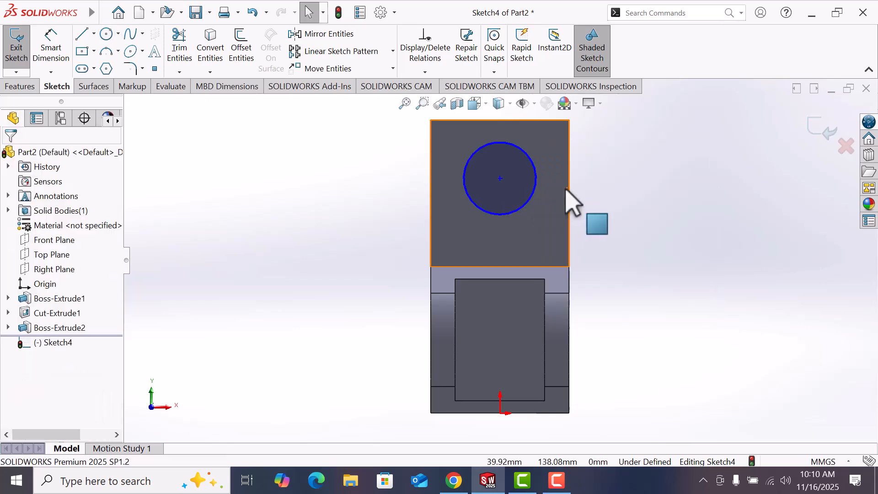
- Dimension the circle on the plate's front face to a diameter of 50 mm
left_click(52, 54)
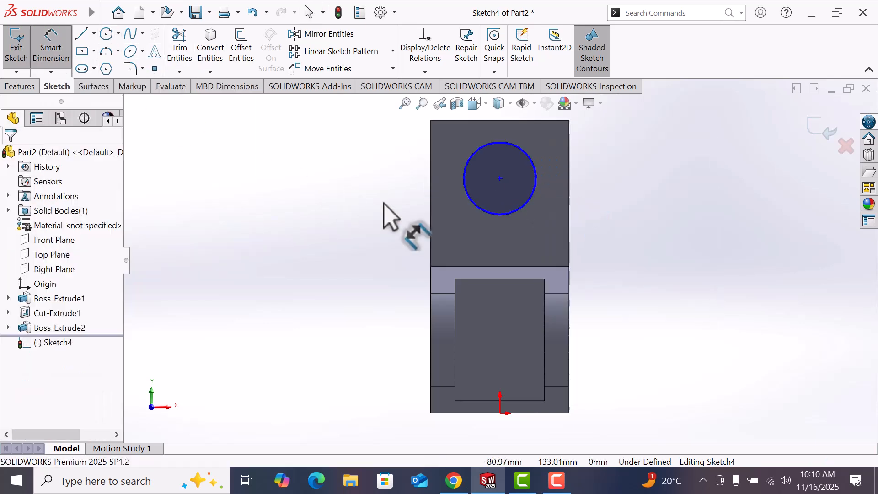
left_click(533, 192)
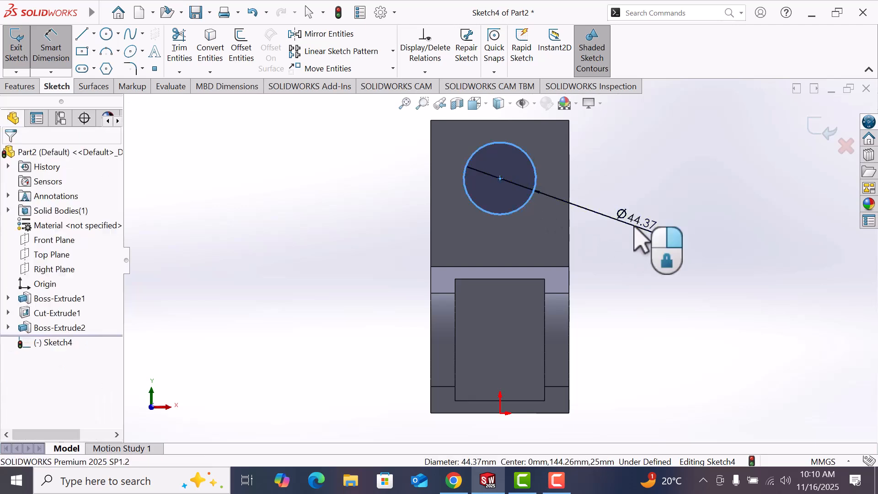
left_click(635, 227)
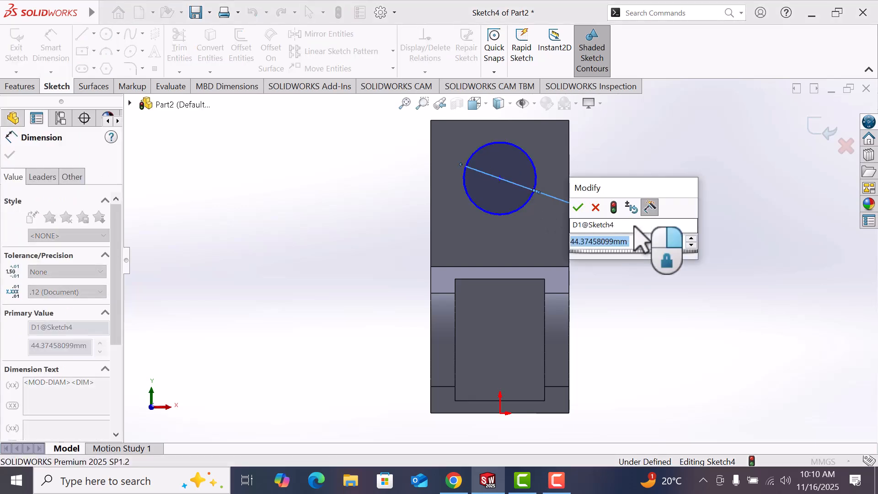
type("5")
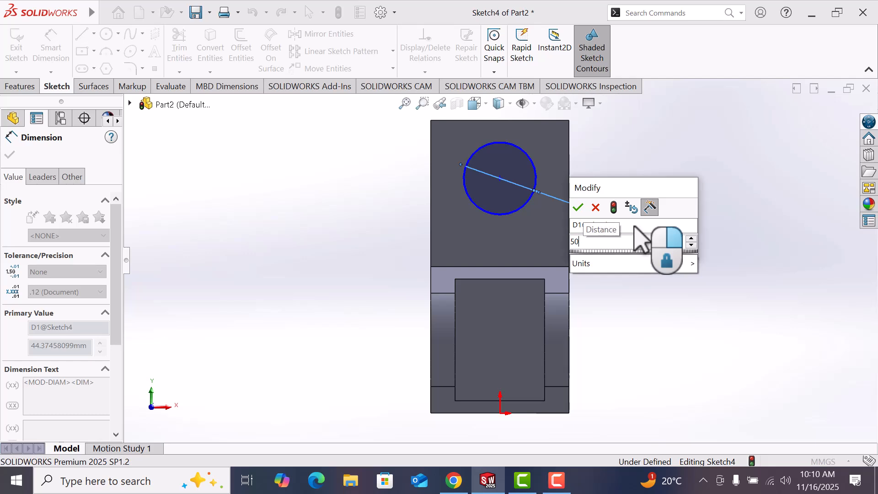
type("0")
key("Return")
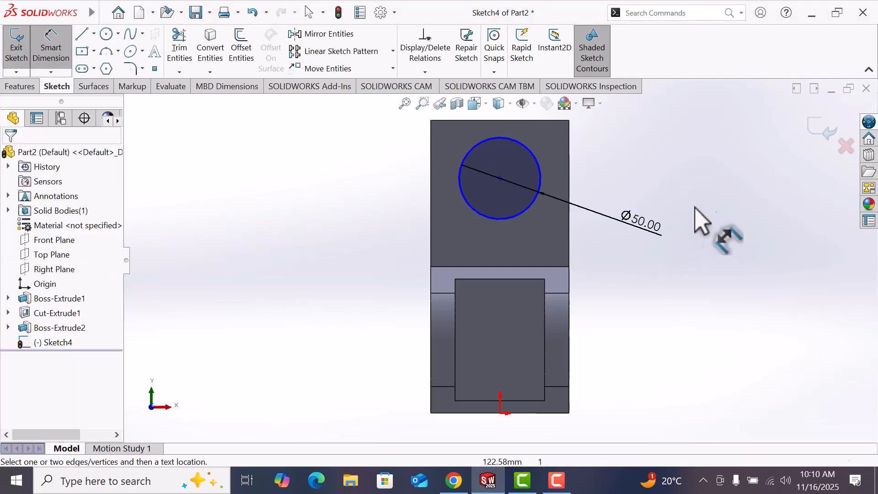
- Dimension the circle's centre 42 mm below the plate's top edge
left_click(500, 179)
left_click(517, 120)
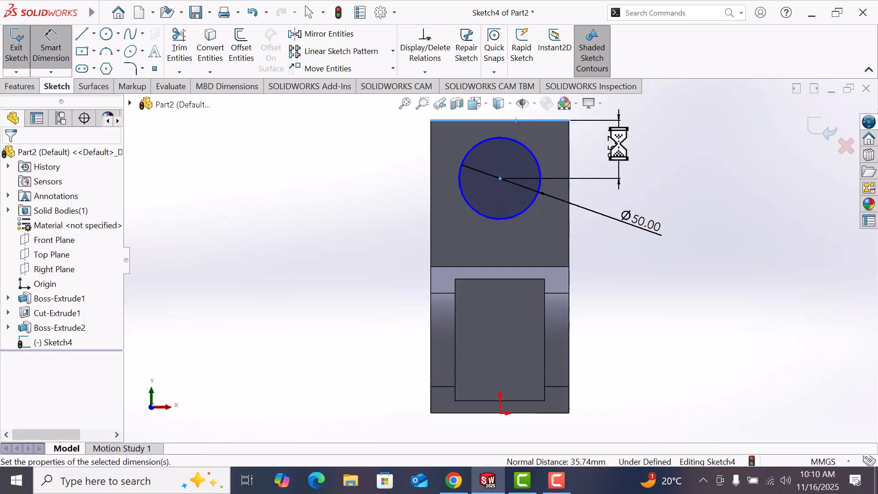
left_click(619, 143)
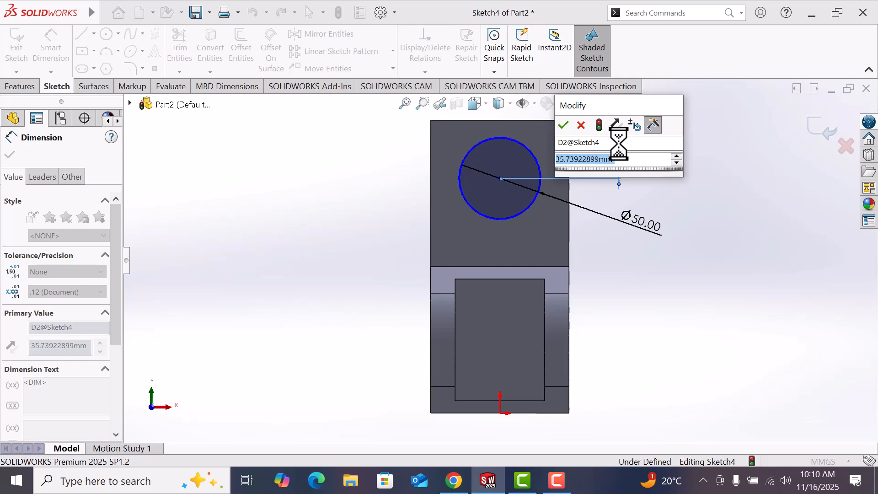
type("42")
key("Return")
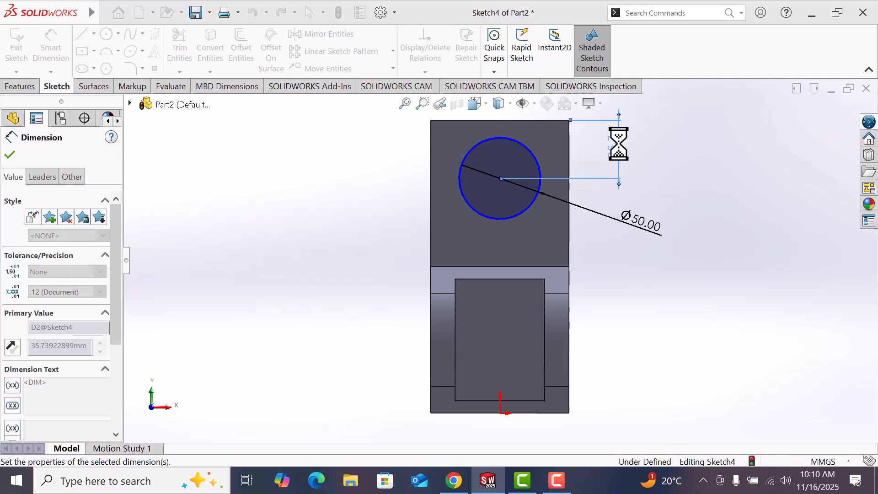
right_click(652, 143)
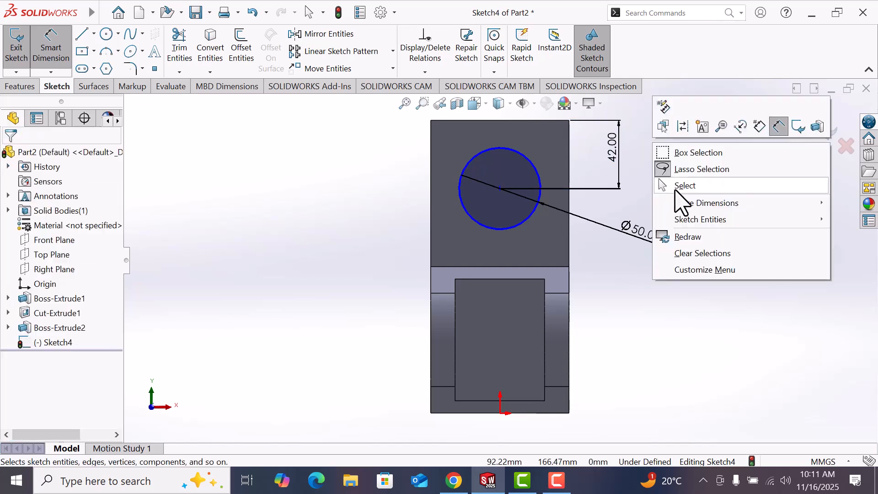
left_click(677, 187)
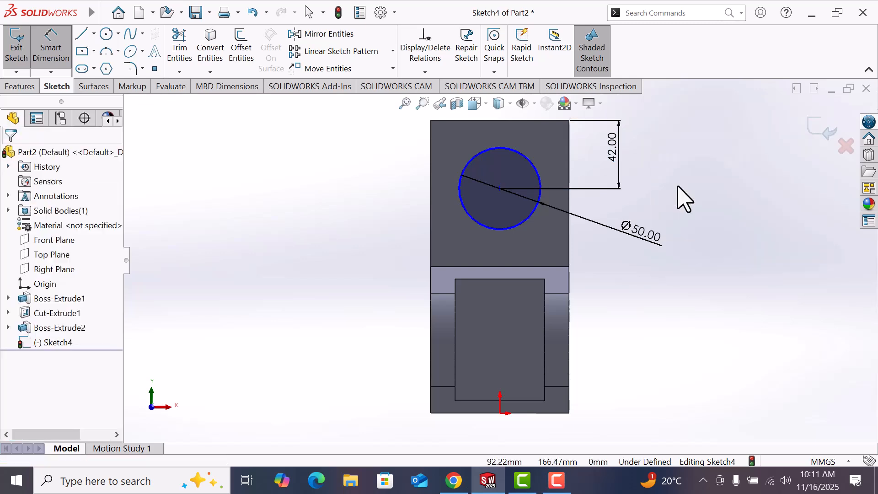
- Add a Vertical relation between the circle's centre and the origin
left_click(500, 188)
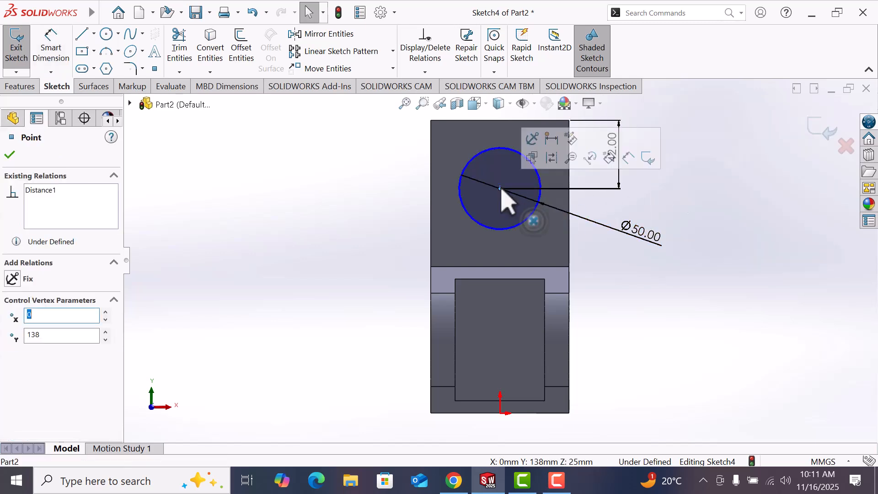
left_click(500, 414, "ctrl")
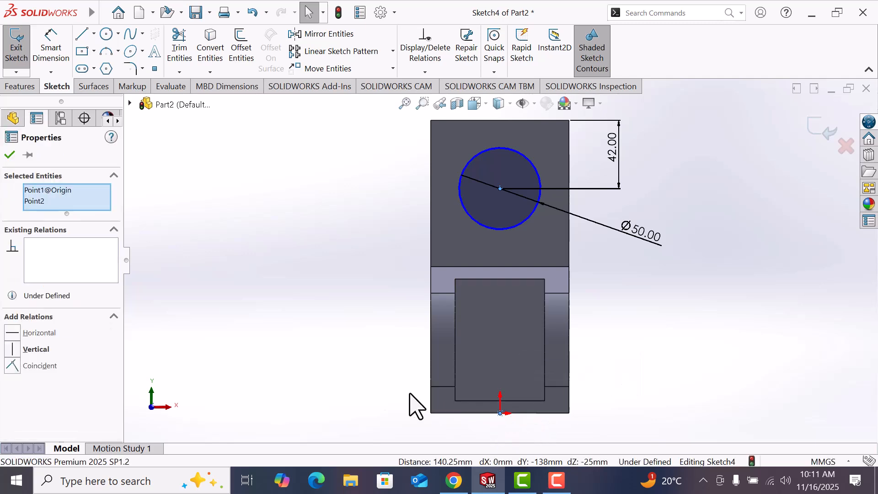
left_click(13, 350)
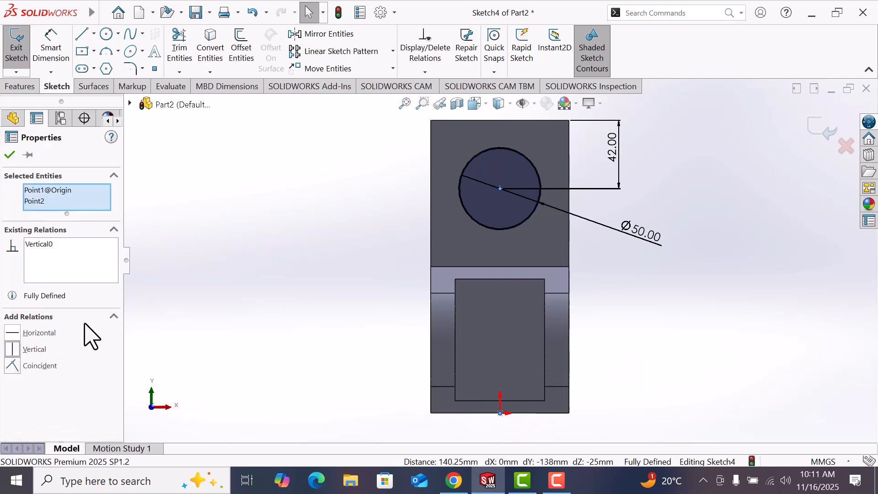
left_click(201, 293)
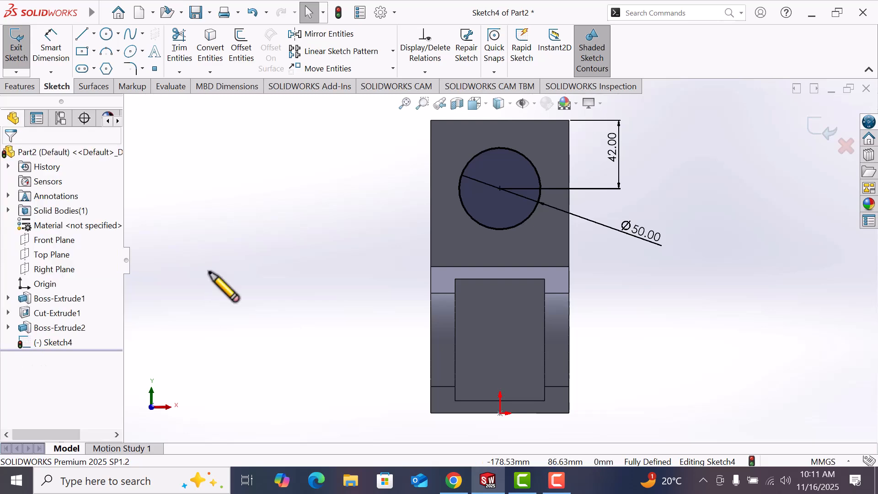
- Cut the 50 mm circle into the upright plate's front face with a Blind Extruded Cut 10 mm deep
left_click(19, 87)
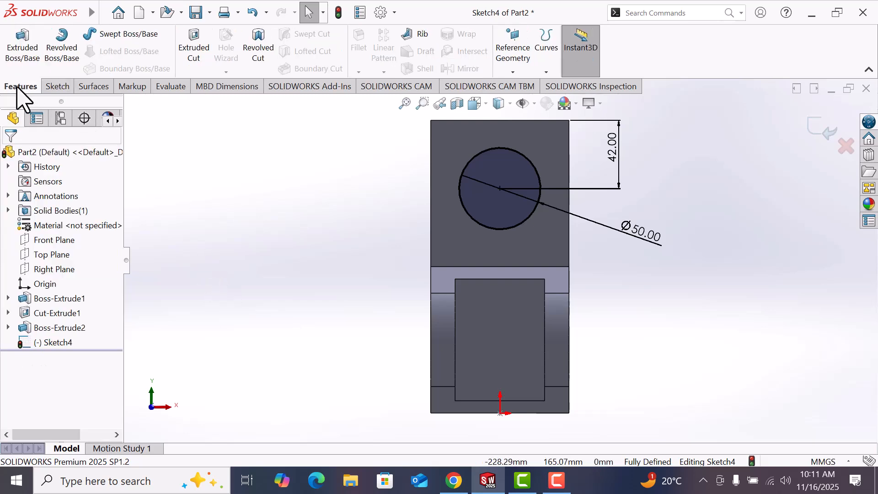
left_click(195, 46)
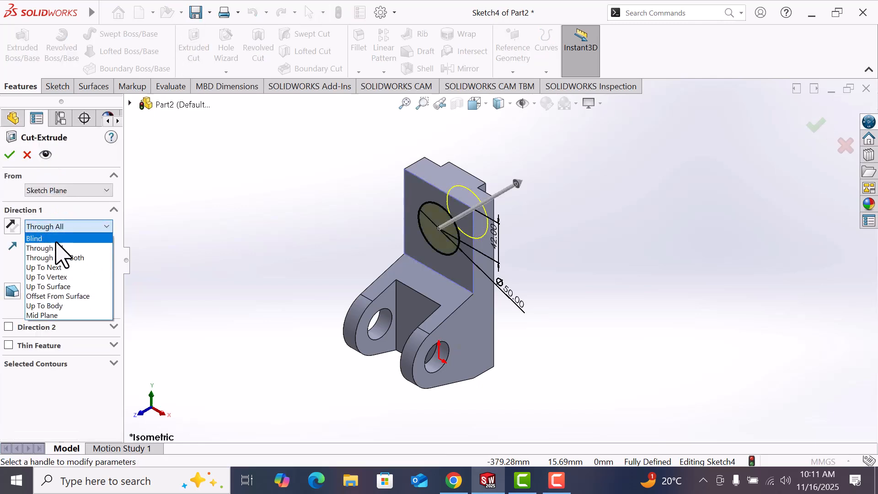
left_click(56, 238)
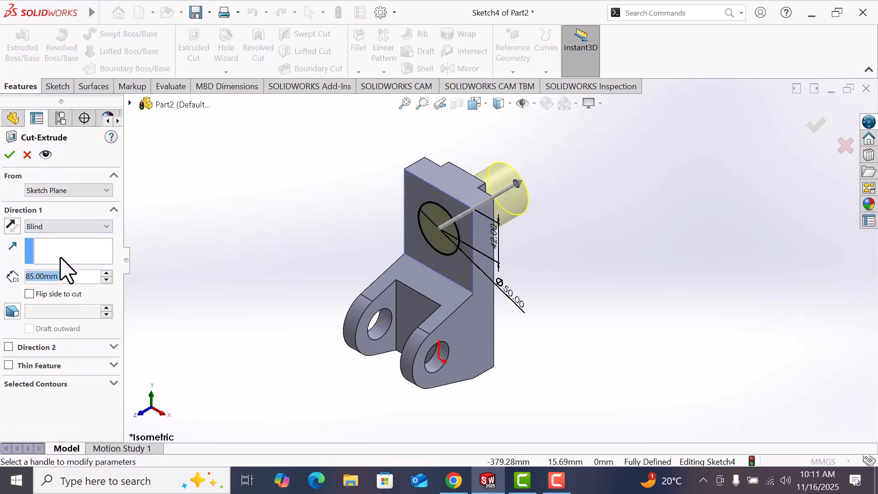
type("10")
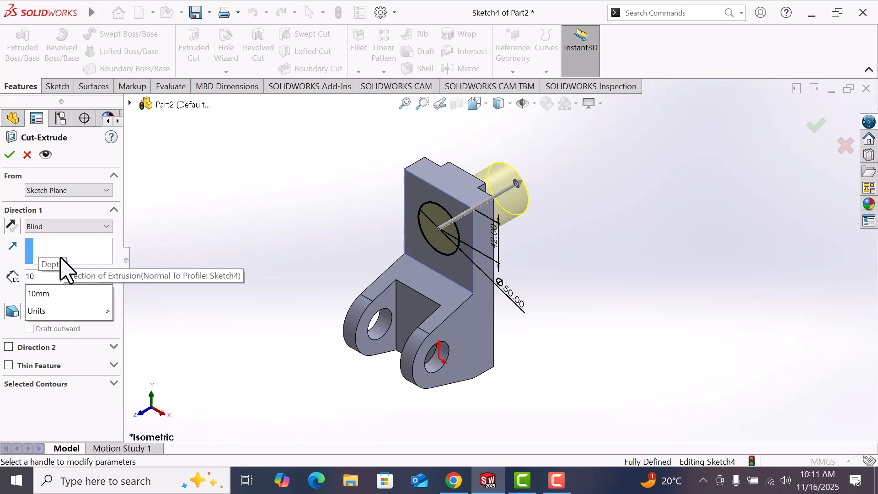
key("Return")
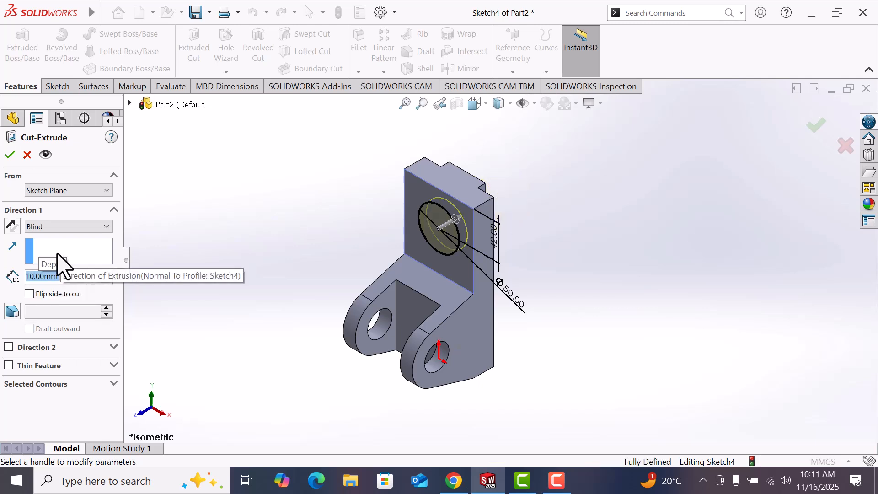
left_click(11, 155)
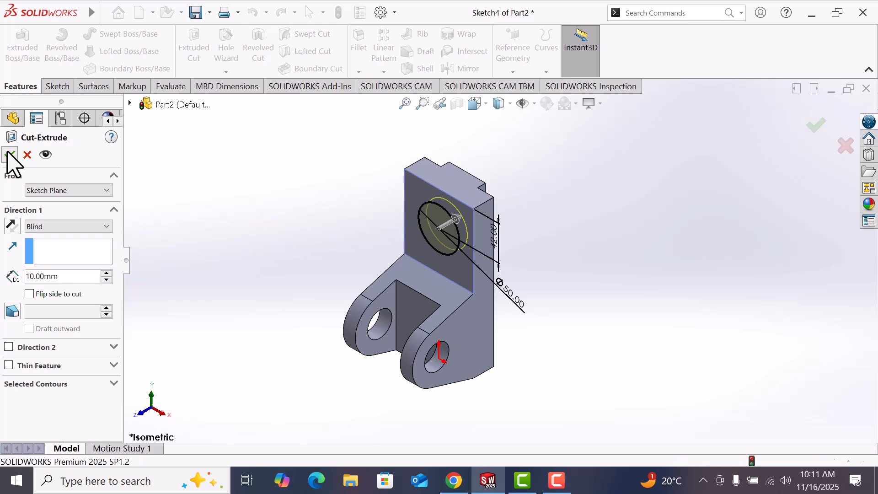
left_click(630, 188)
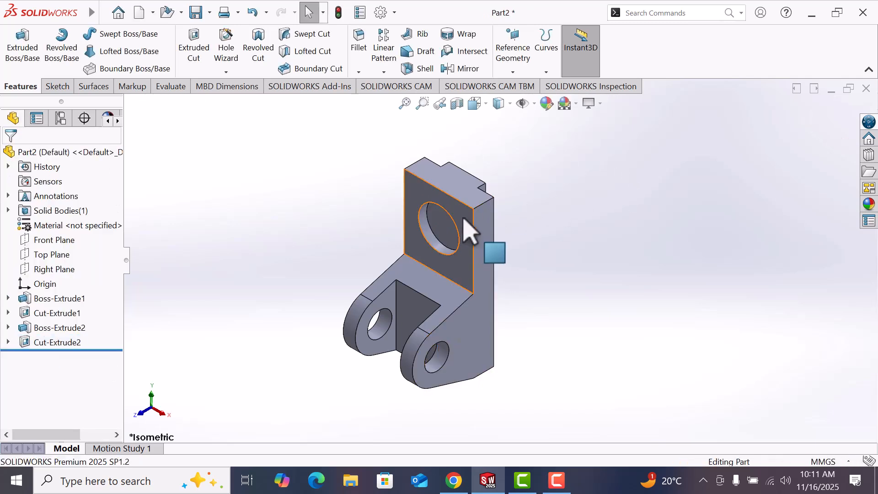
- Start a sketch on the circular recess's floor and draw a concentric circle about 20 mm in diameter
left_click(451, 242)
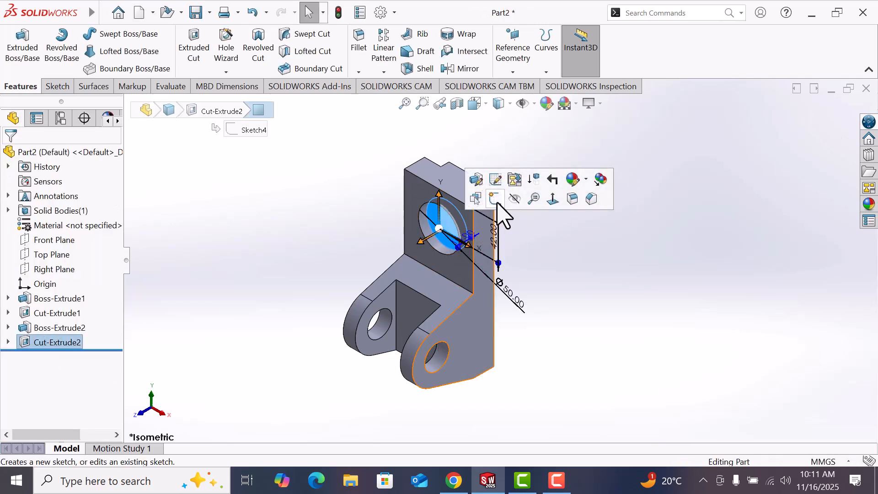
left_click(500, 206)
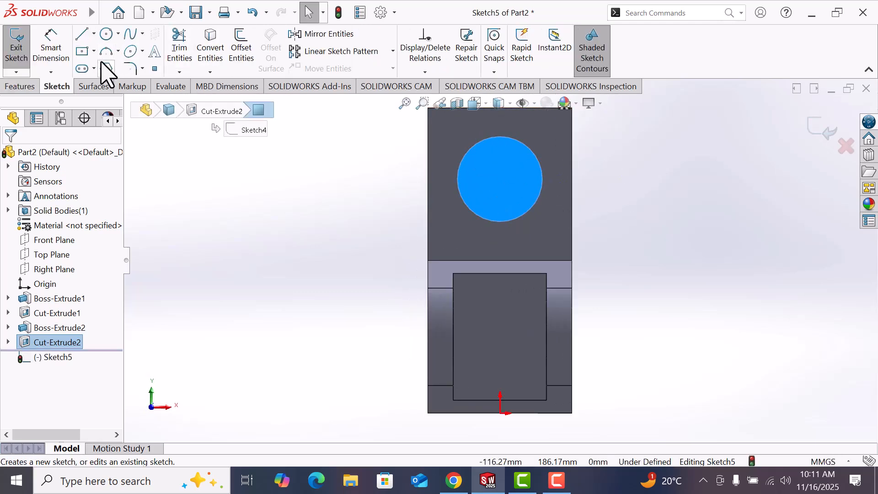
left_click(106, 35)
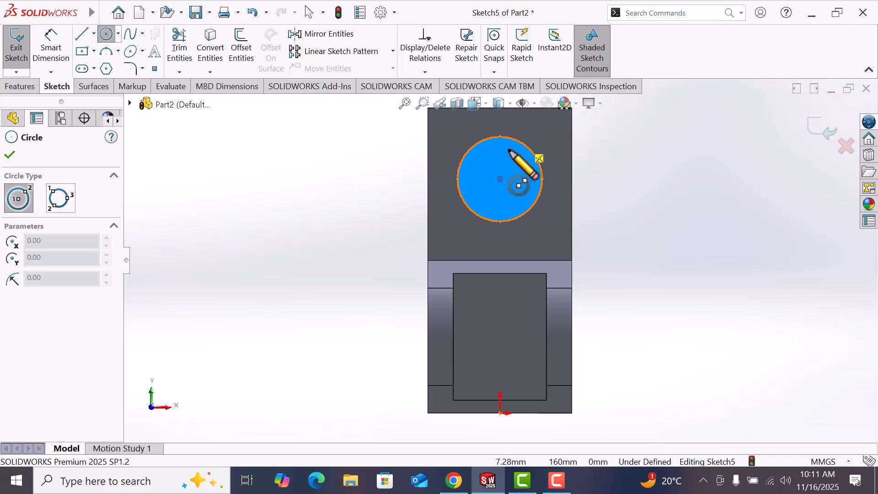
left_click(501, 180)
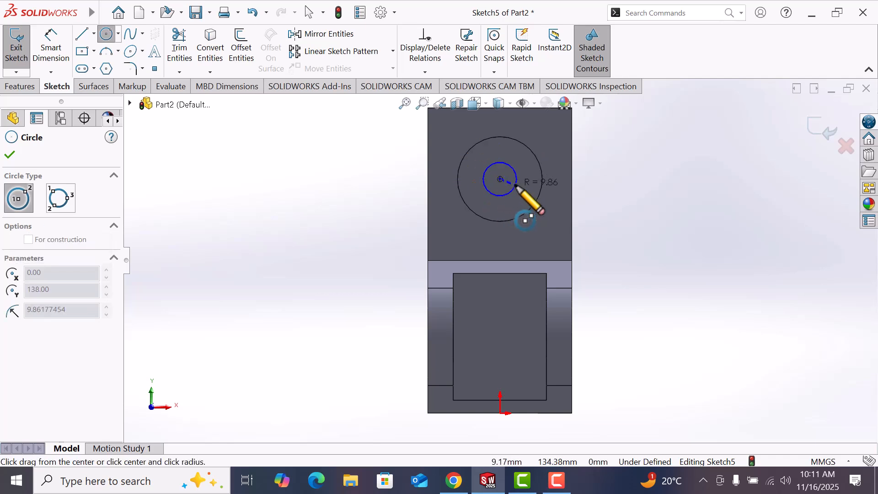
left_click(516, 186)
- Dimension the inner circle on the recess floor to a diameter of 20 mm
right_click_drag(707, 244, 690, 160)
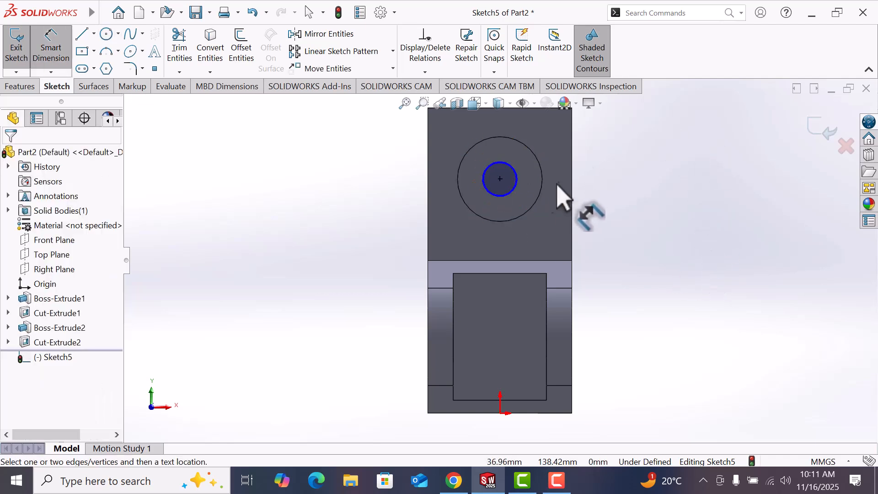
left_click(515, 192)
left_click(638, 224)
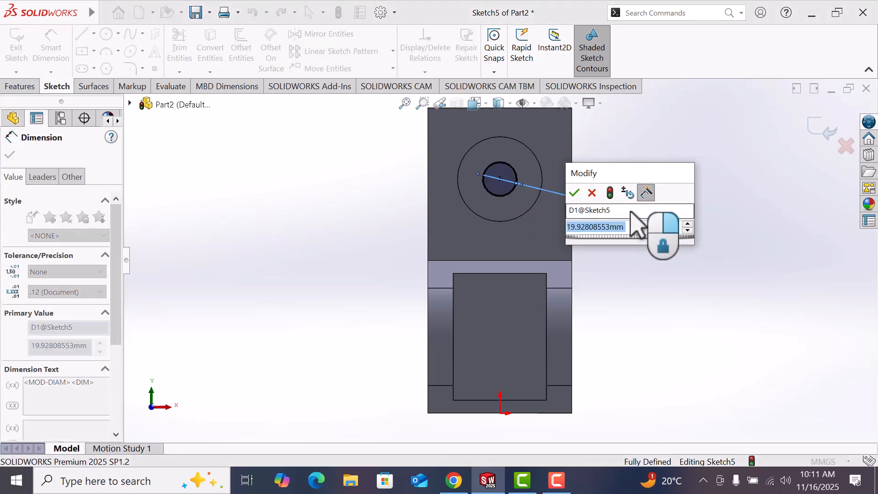
type("30")
key("Return")
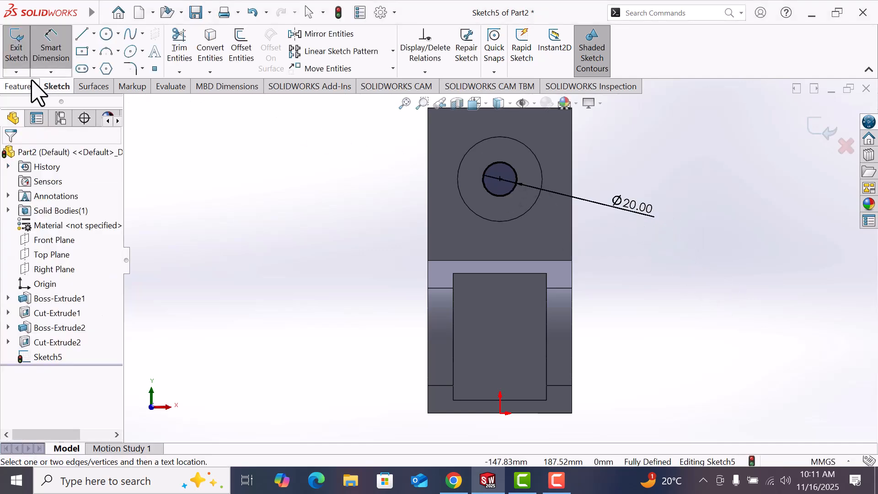
- Cut the 20 mm circle from the recess floor with an Extruded Cut set to Through All
left_click(20, 86)
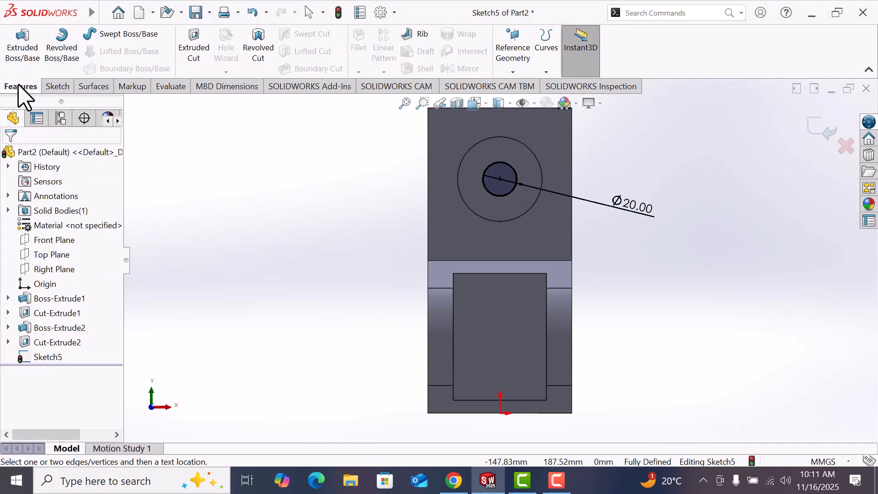
left_click(193, 48)
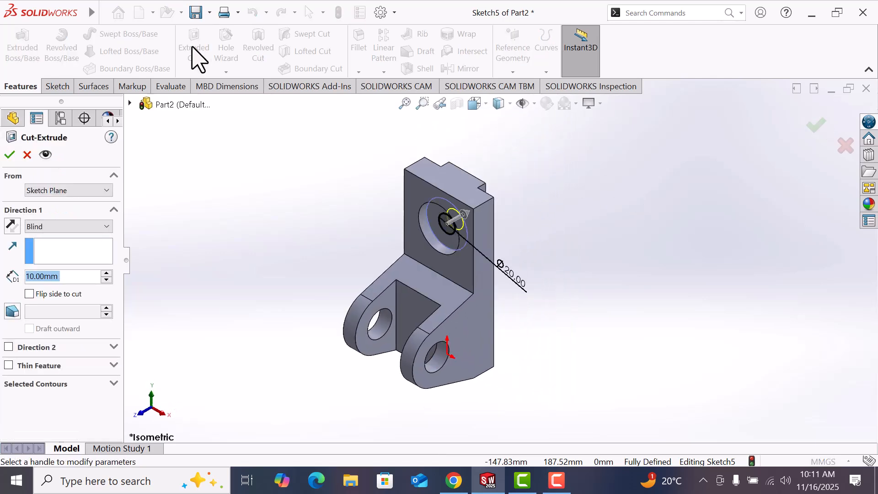
left_click(90, 228)
left_click(73, 248)
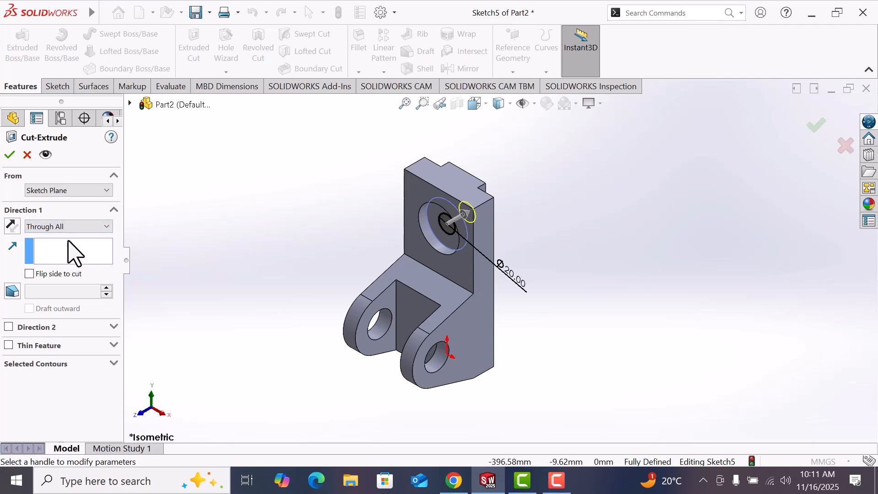
left_click(9, 155)
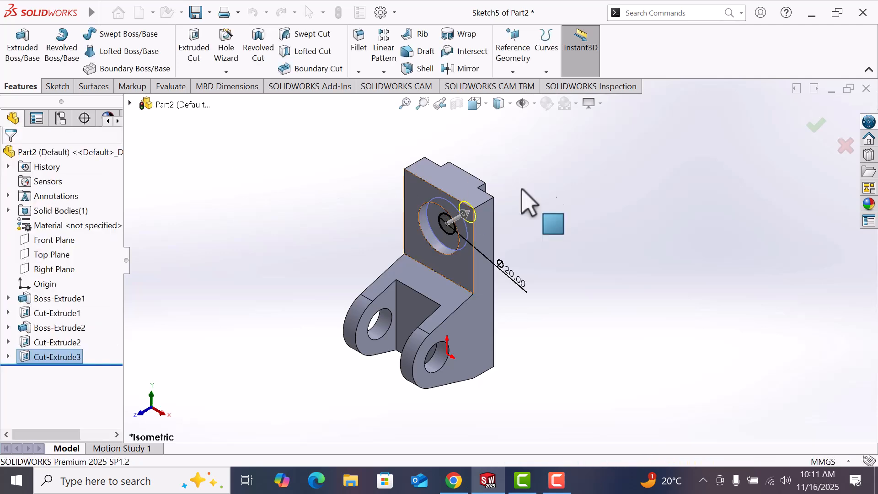
left_click(590, 180)
- Change the whole part's appearance to a medium grey from the standard colour swatches
key("space")
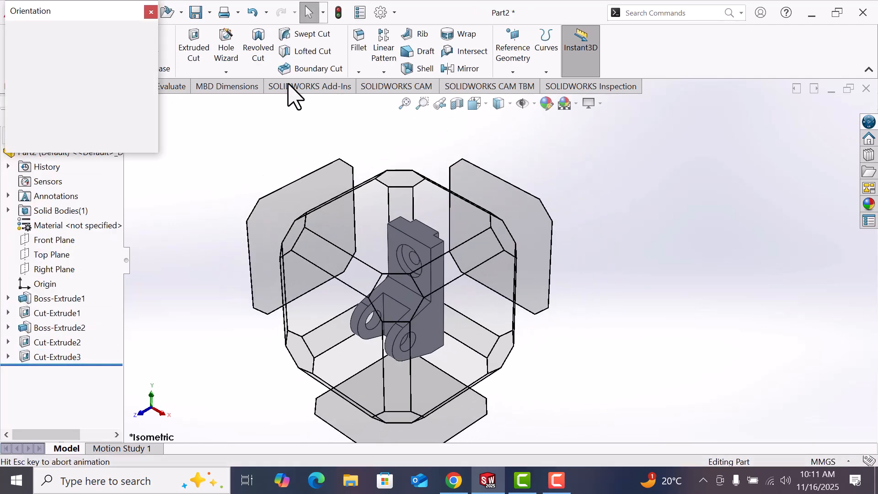
left_click(154, 50)
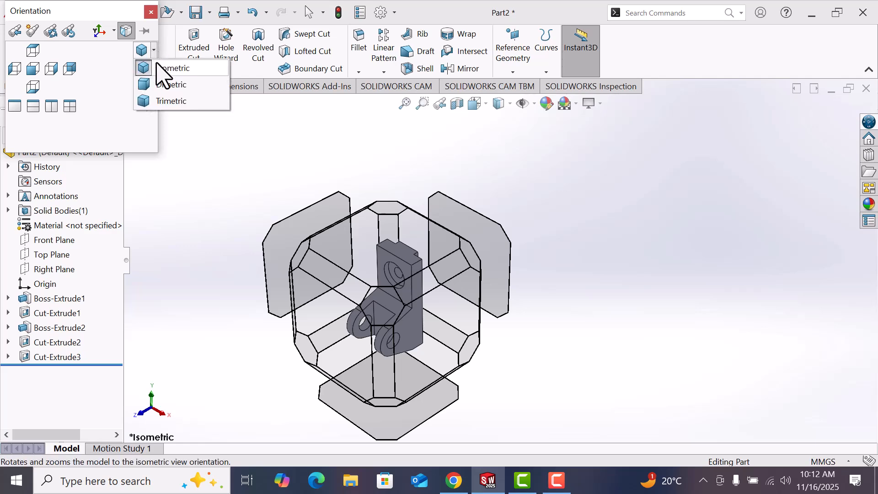
left_click(157, 68)
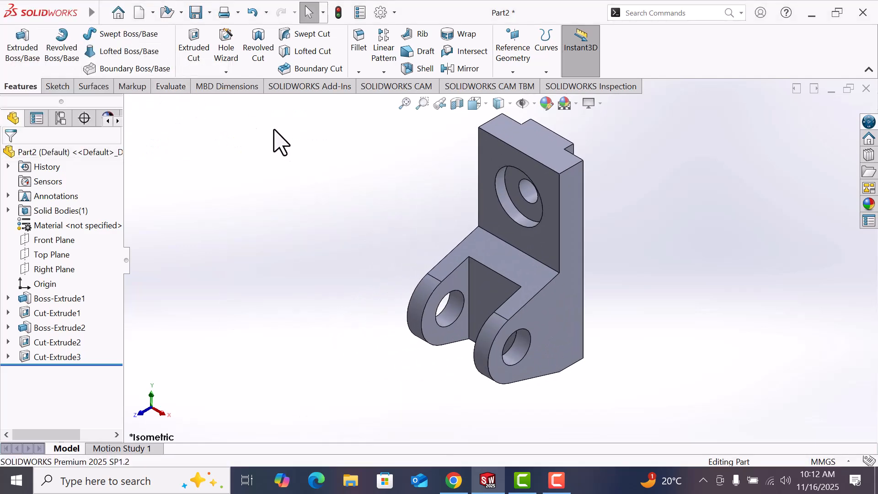
right_click(575, 186)
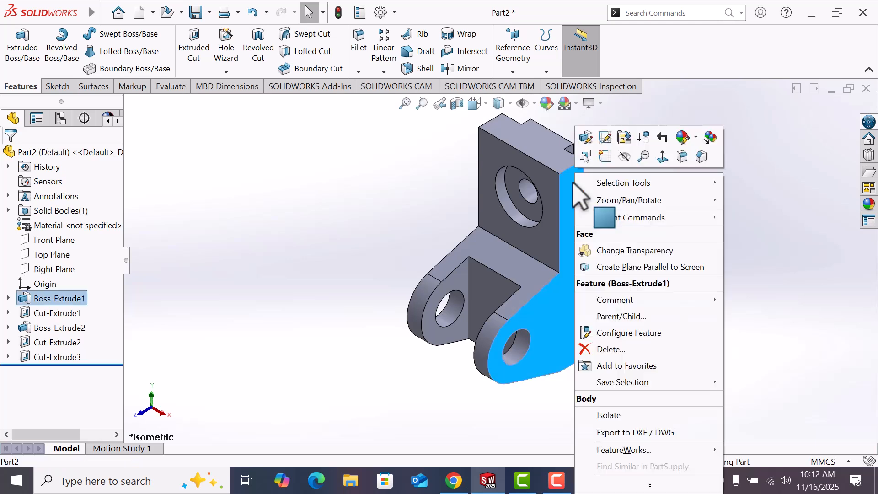
left_click(698, 137)
left_click(710, 213)
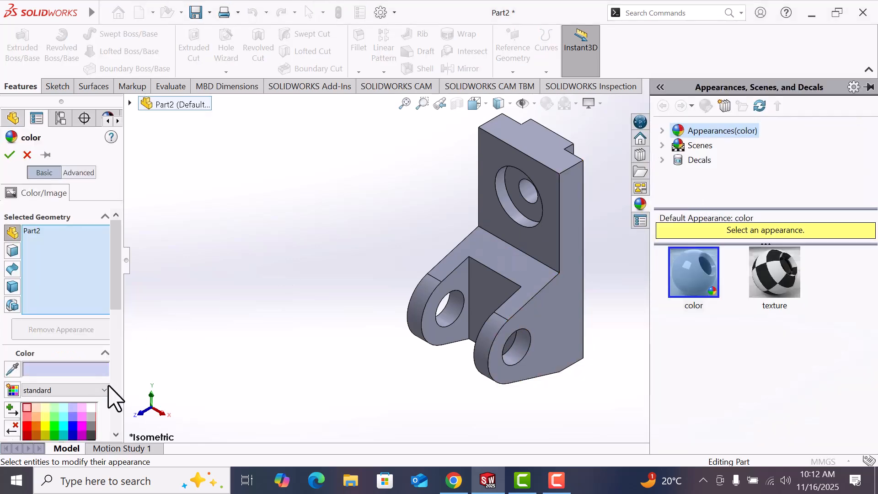
left_click(91, 417)
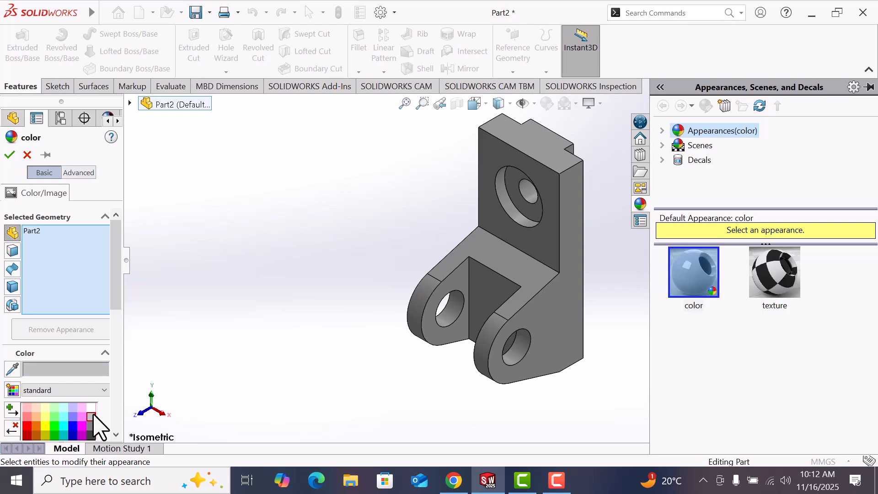
left_click(92, 407)
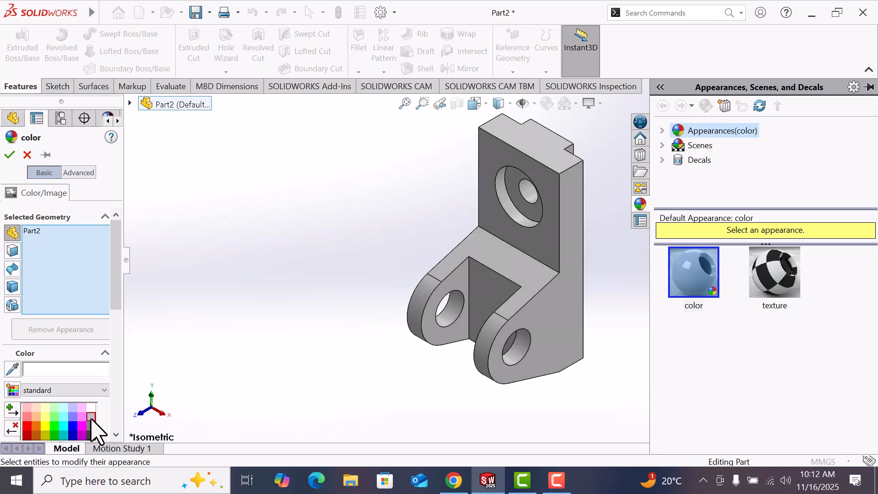
left_click(91, 418)
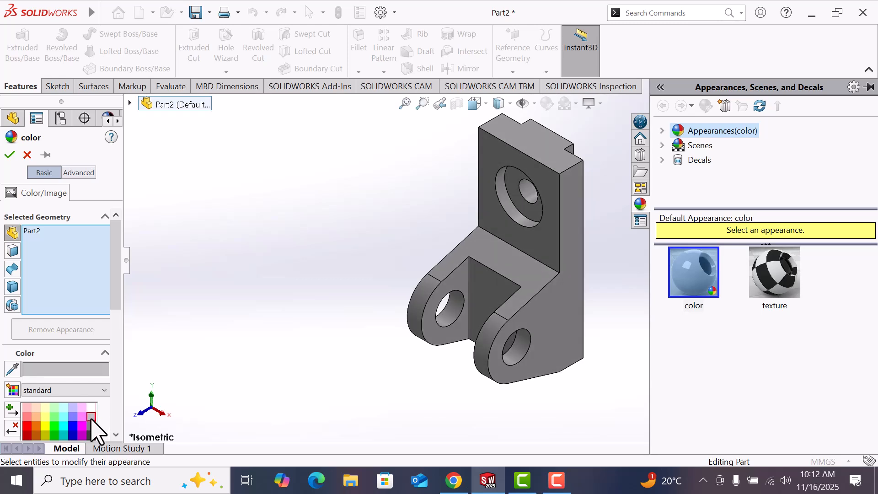
left_click(91, 426)
left_click(91, 418)
left_click(9, 155)
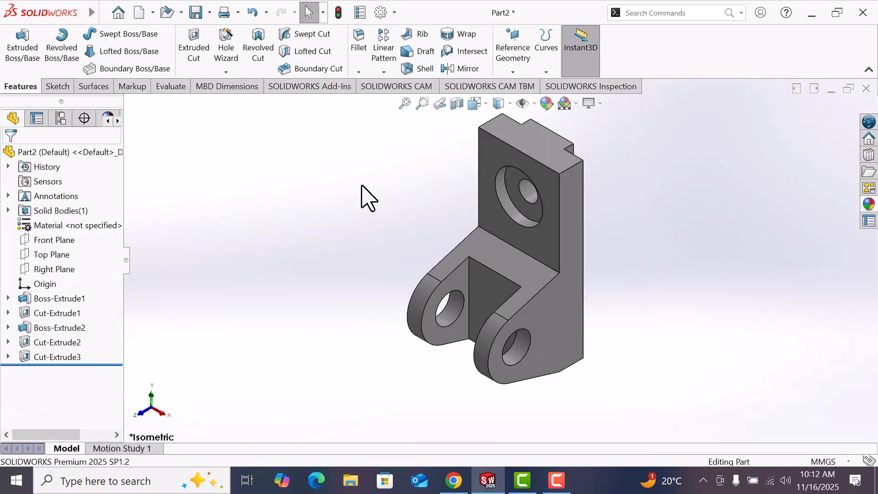
key("space")
left_click(155, 50)
left_click(158, 70)
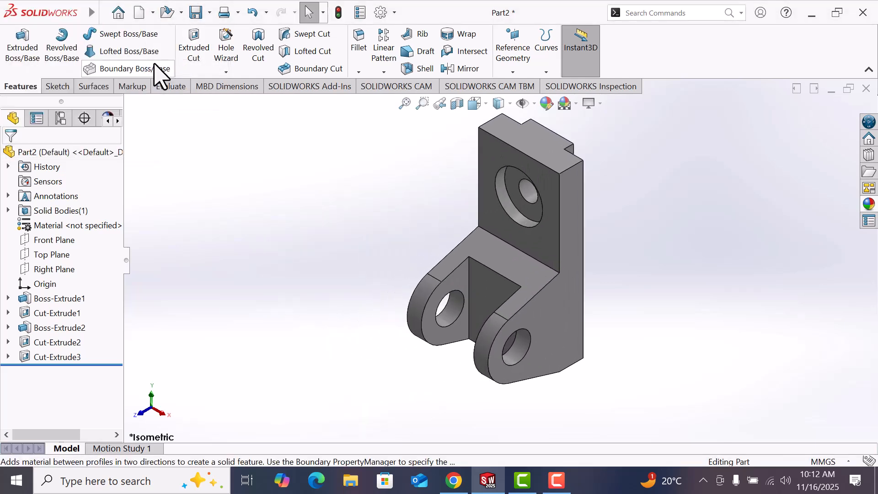